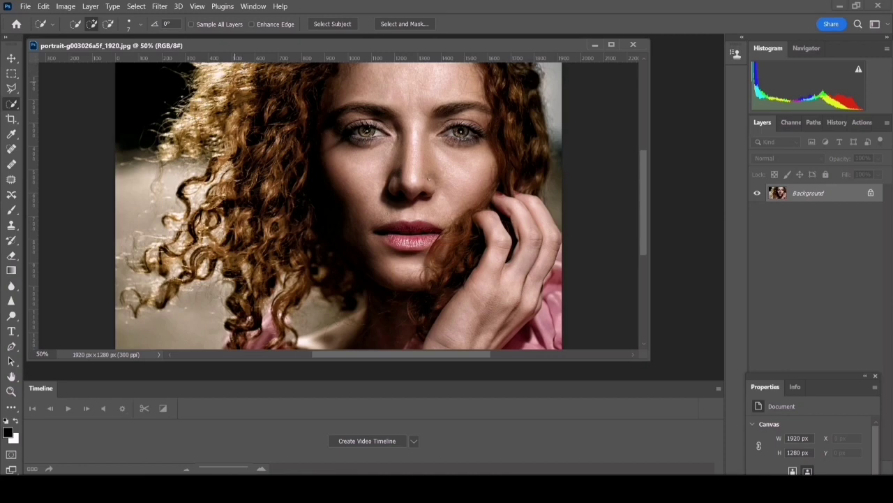
- Brush a Quick Selection over the hair, left eye, nose bridge, hand and left-side curls
left_click_drag(230, 70, 387, 130)
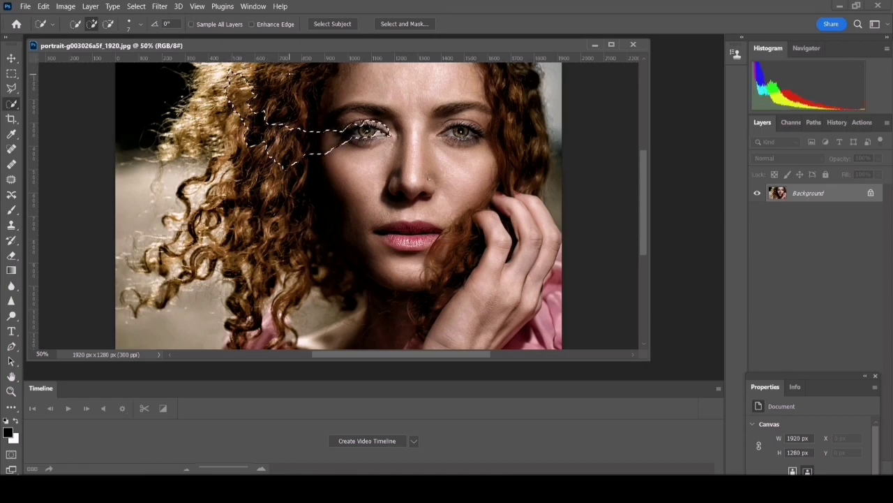
mouse_move(388, 131)
left_mouse_down()
mouse_move(481, 77)
mouse_move(493, 137)
left_mouse_up()
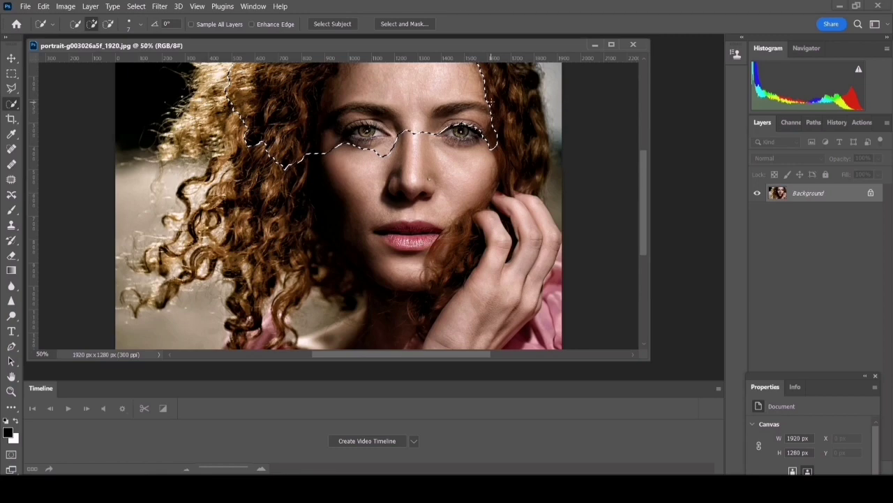
left_click_drag(491, 101, 512, 146)
mouse_move(415, 139)
left_mouse_down()
mouse_move(408, 241)
mouse_move(356, 195)
mouse_move(342, 209)
left_mouse_up()
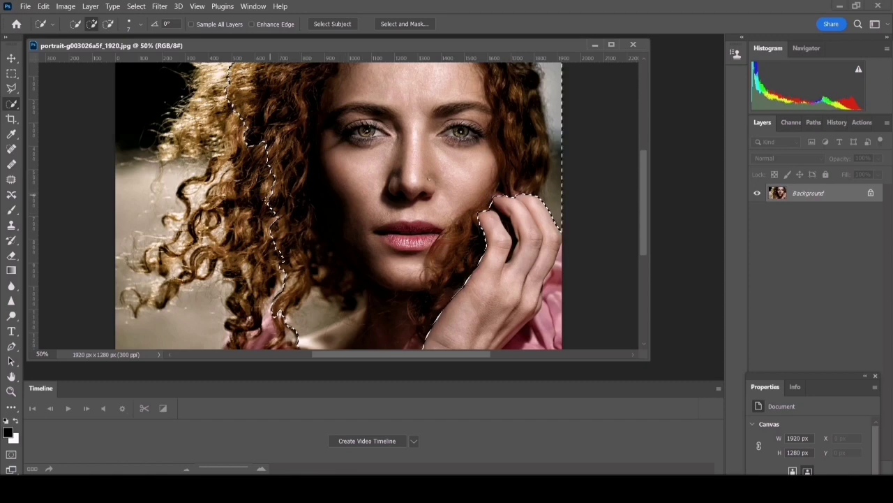
left_click_drag(292, 178, 246, 276)
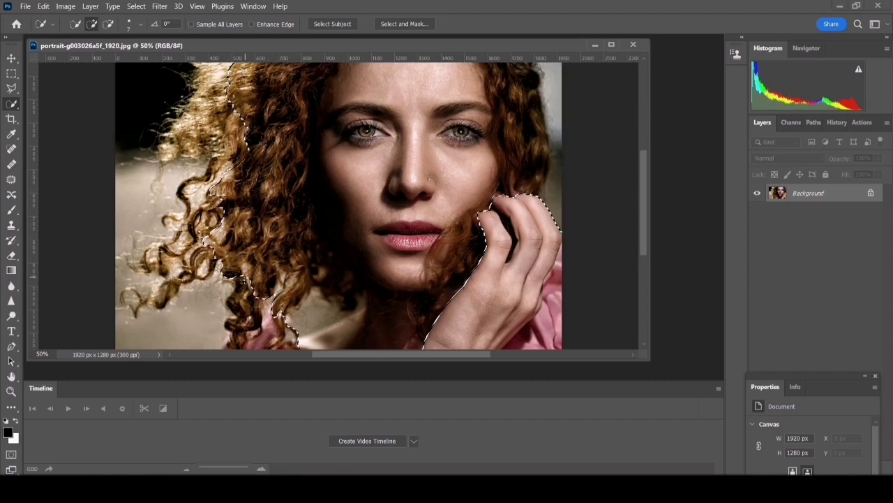
left_click_drag(244, 304, 232, 325)
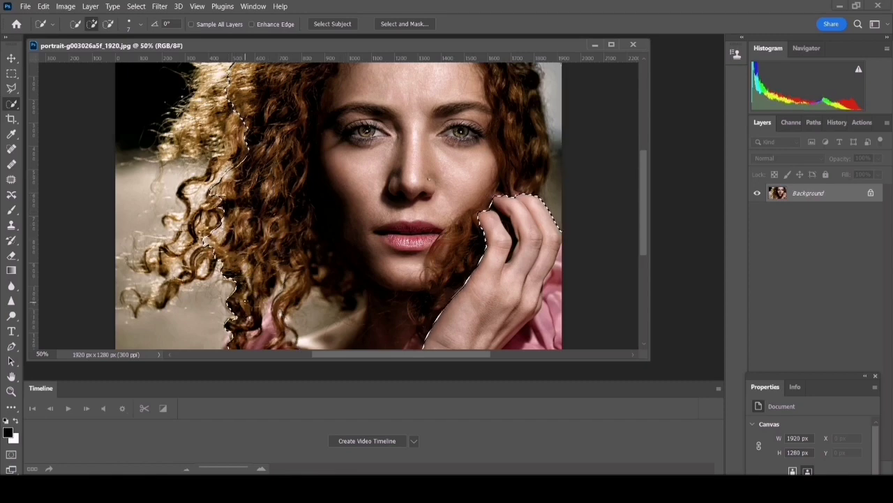
left_click_drag(222, 248, 150, 276)
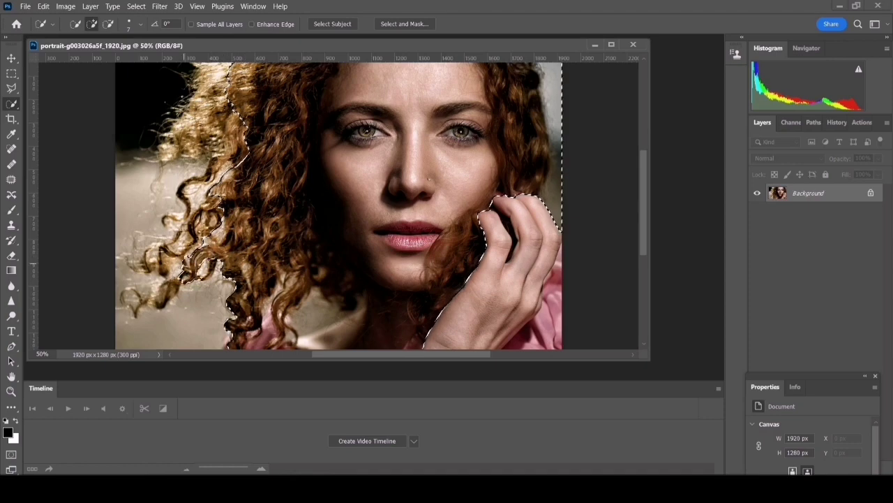
- Refine the left curls' hair edge in Select and Mask and turn the result into a layer mask
left_click(405, 24)
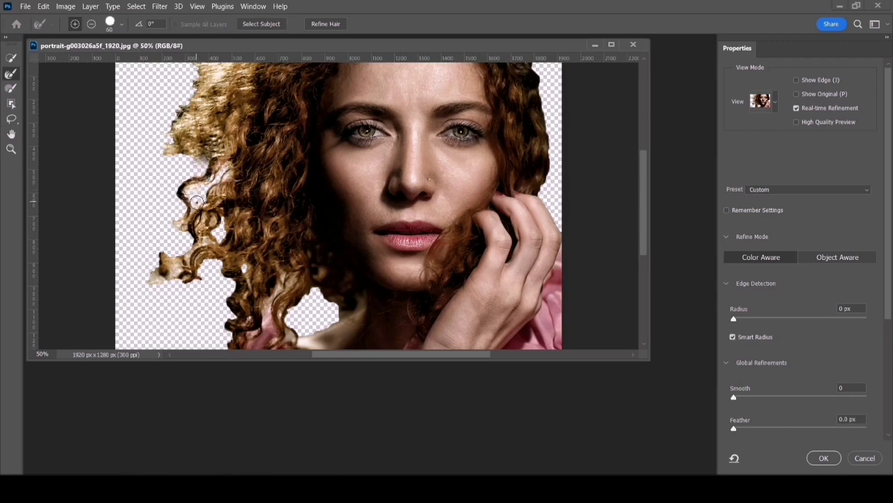
mouse_move(185, 225)
left_mouse_down()
mouse_move(174, 222)
mouse_move(199, 236)
left_mouse_up()
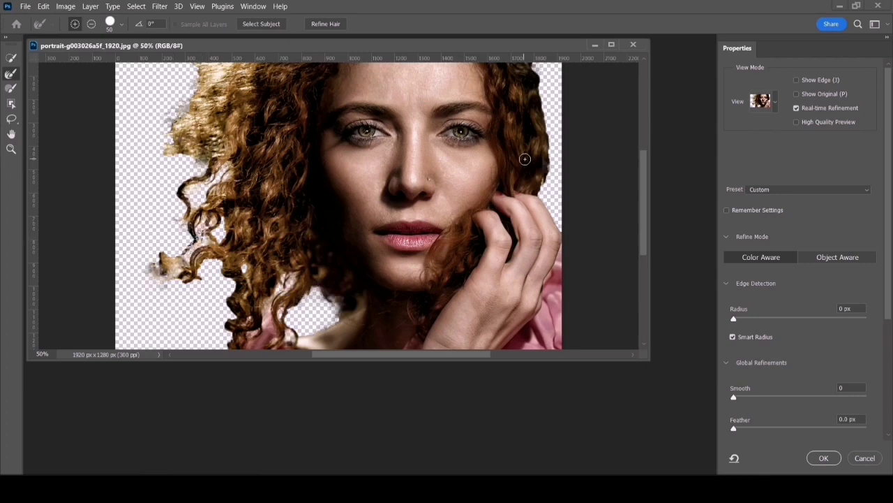
left_click(824, 458)
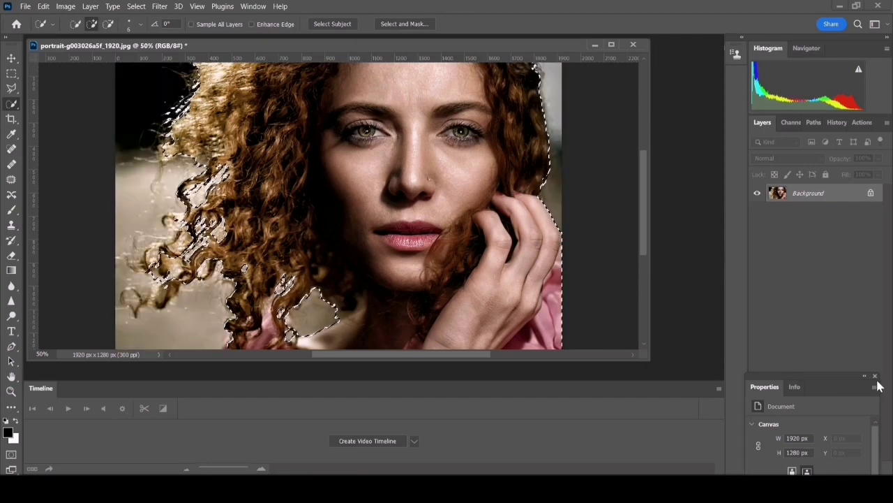
left_click_drag(814, 196, 812, 453)
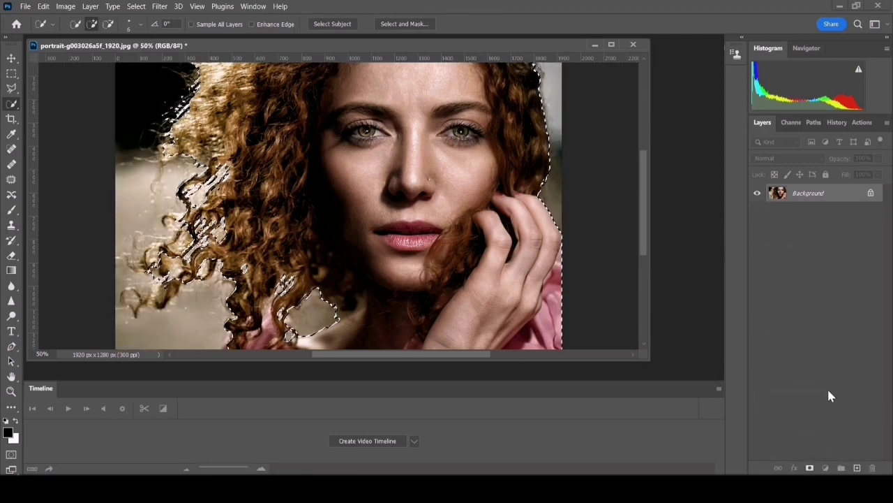
left_click(809, 468)
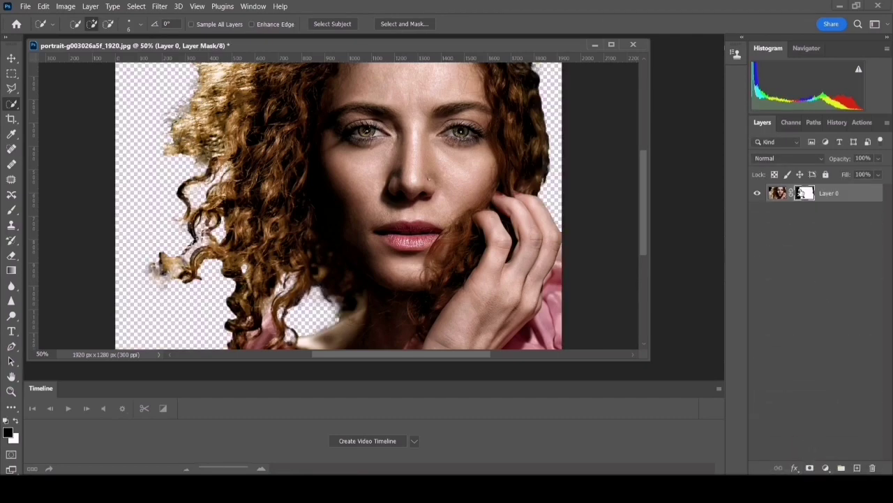
- Reopen Select and Mask on the mask and switch the refine brush between subtract and add modes
key("b")
key("ctrl+alt+r")
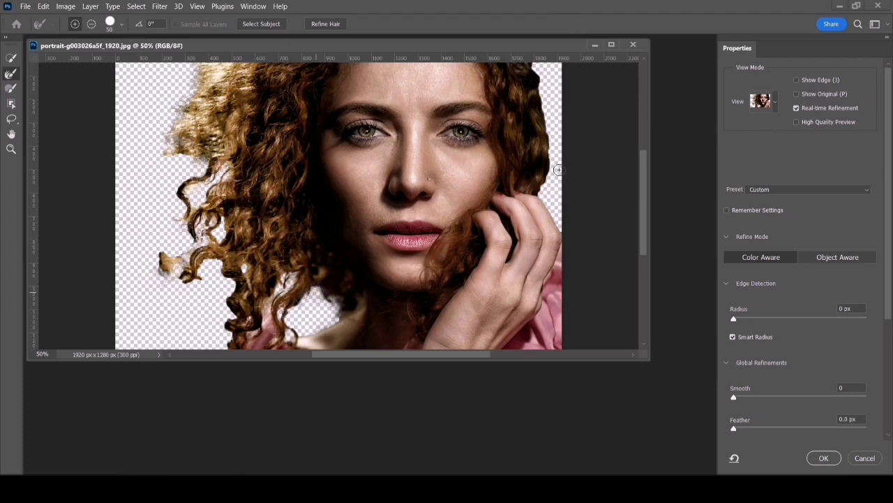
key("alt")
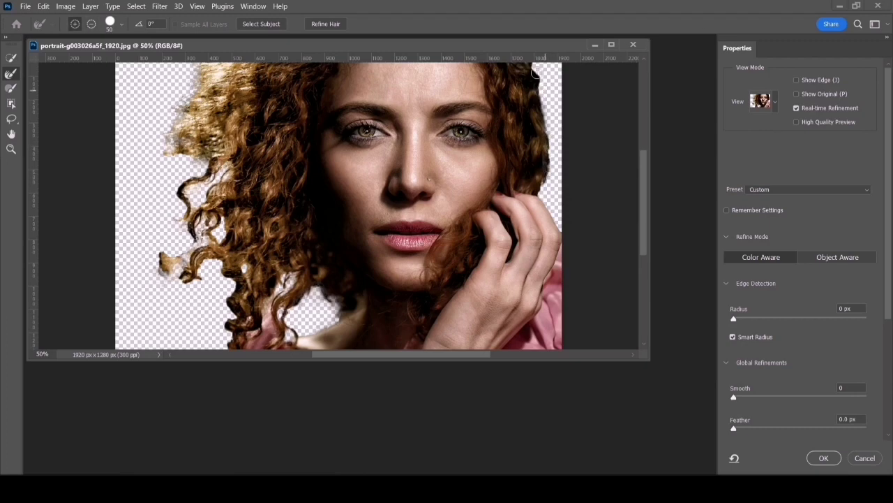
key("alt")
key("alt")
right_click(547, 115)
key("Escape")
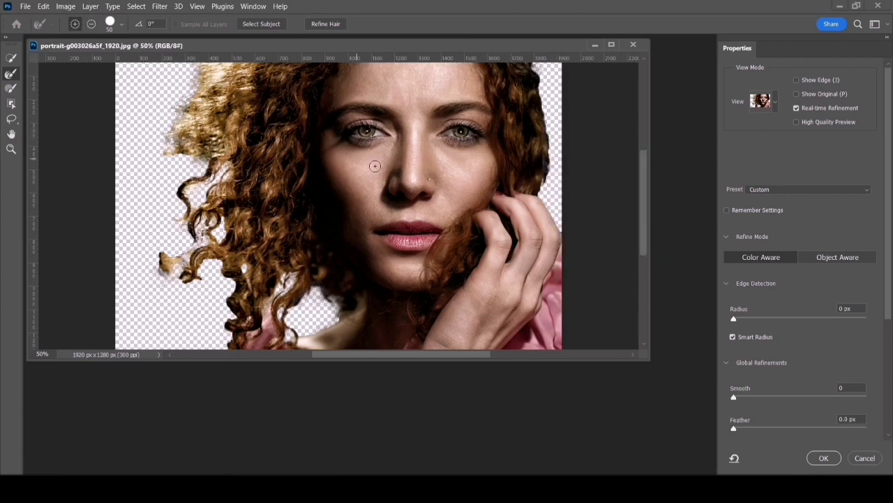
key("alt")
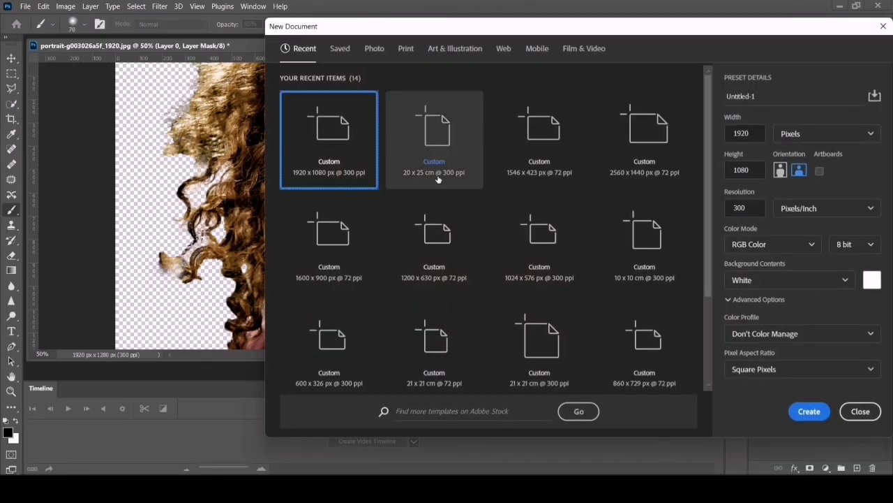
- Create a 1920 × 1080 px document and copy the cut-out portrait into it
left_click(810, 411)
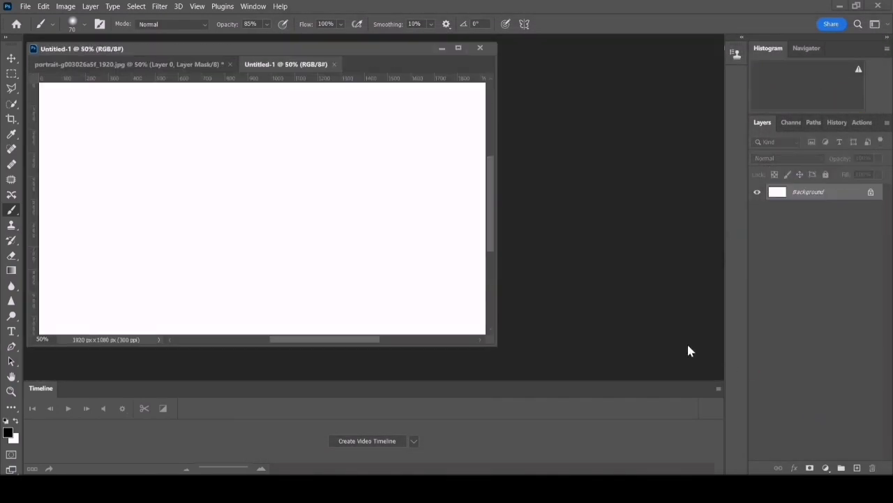
left_click_drag(296, 67, 324, 100)
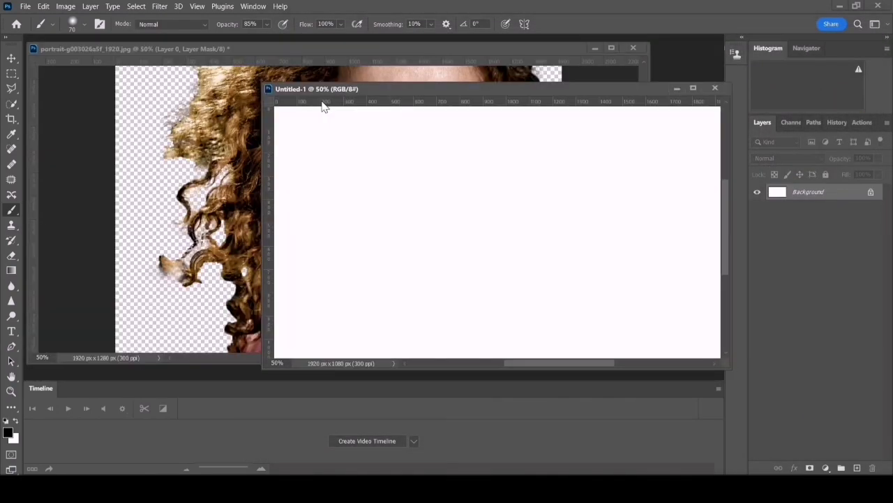
key("v")
key("ctrl+Tab")
mouse_move(278, 157)
left_mouse_down()
mouse_move(657, 222)
mouse_move(527, 213)
left_mouse_up()
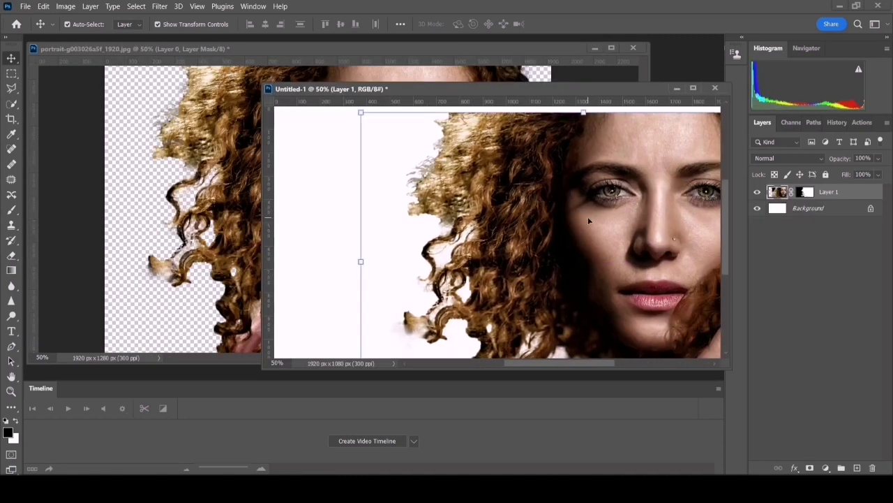
- Reposition the portrait layer toward the right side of the canvas
left_click_drag(619, 233, 570, 234)
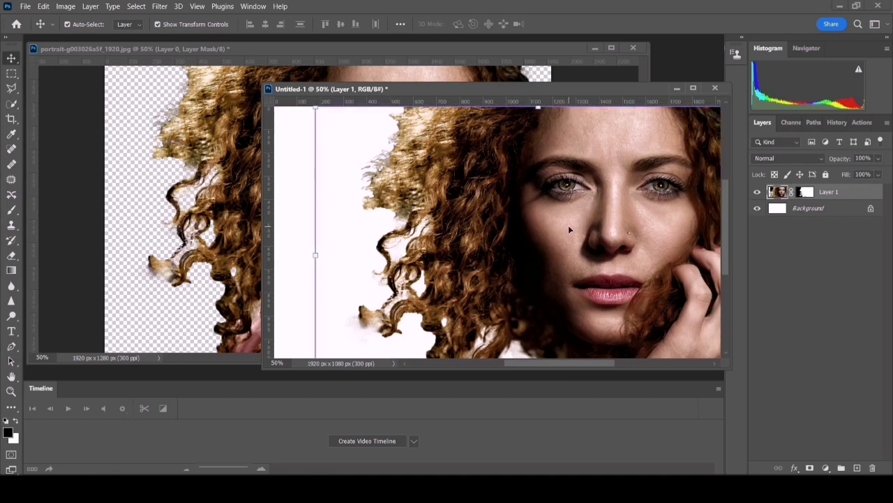
key("ctrl+minus")
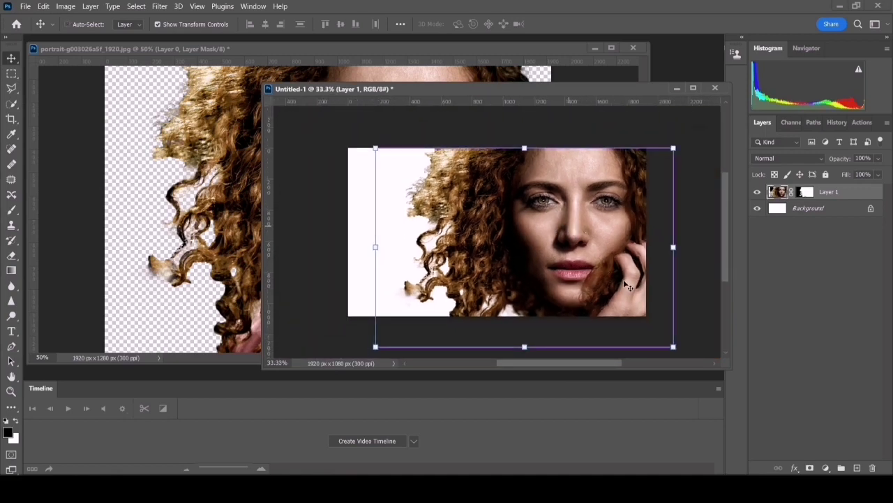
left_click_drag(626, 286, 598, 272)
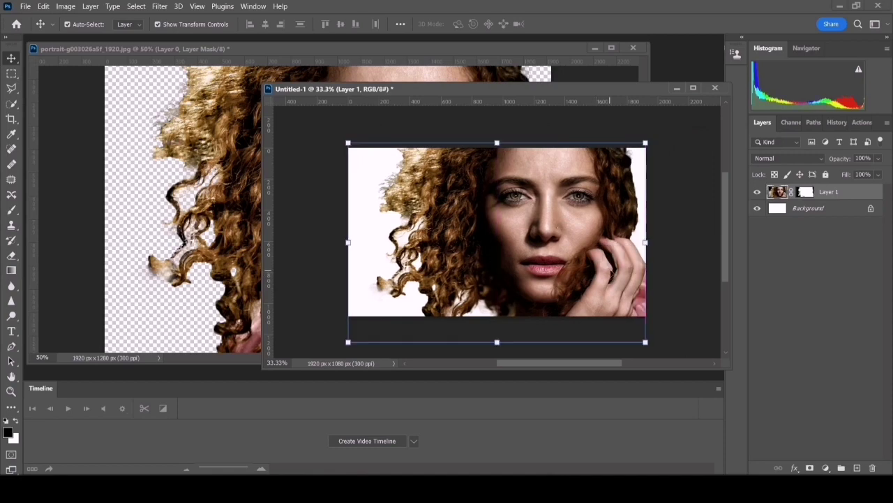
left_click_drag(556, 225, 576, 226)
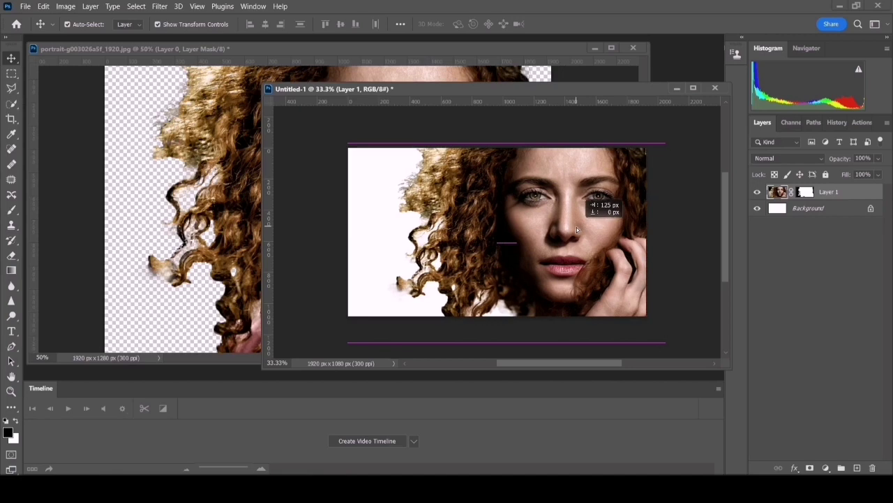
left_click_drag(576, 226, 577, 227)
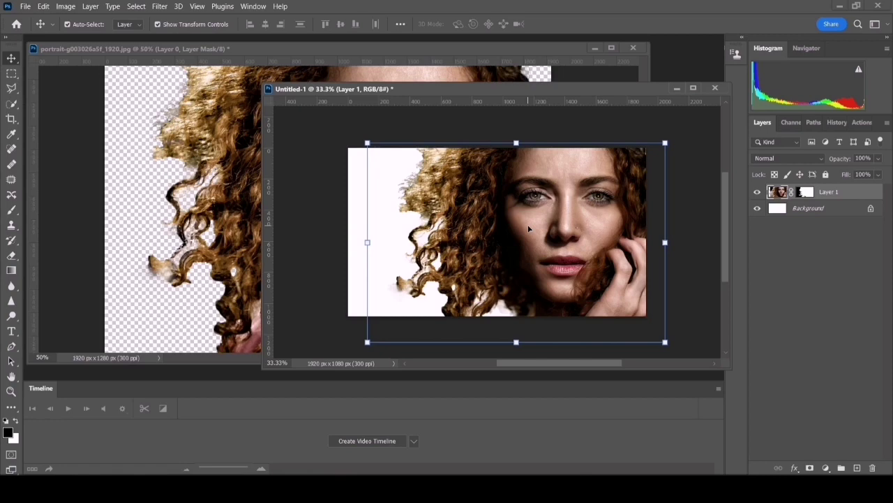
- Fill the lassoed stray hair wisps at lower left with white at full opacity
key("l")
mouse_move(385, 266)
left_mouse_down()
mouse_move(377, 308)
mouse_move(416, 296)
left_mouse_up()
key("b")
key("x")
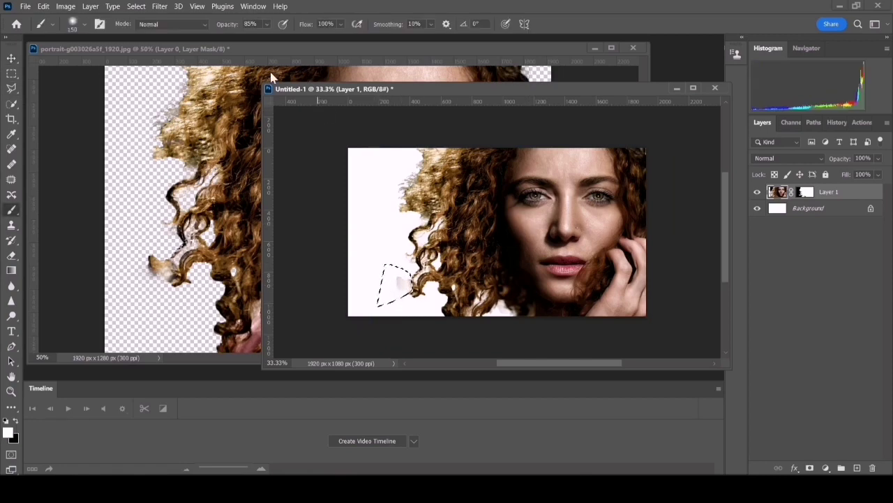
left_click_drag(267, 24, 293, 40)
key("alt+BackSpace")
key("ctrl+d")
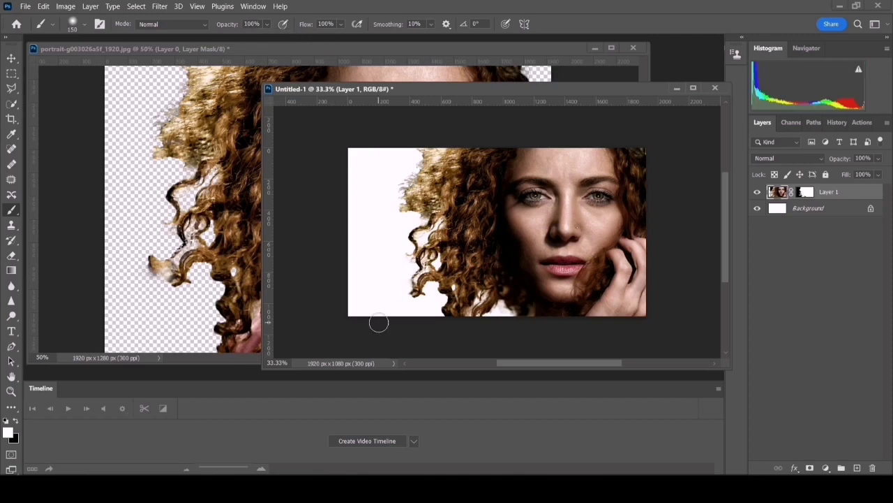
scroll(382, 327, "right", 1)
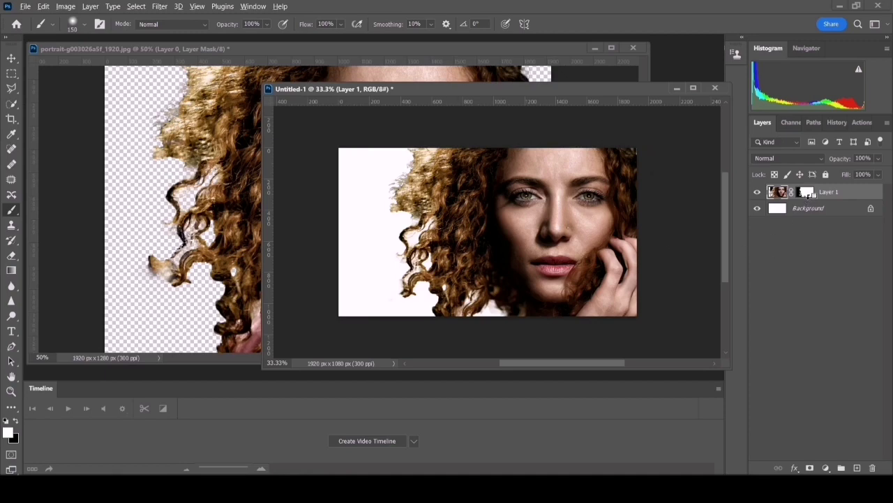
- Clip the portrait layer to the layer below and view its layer mask on its own
key("ctrl+alt+g")
left_click(822, 194, "alt")
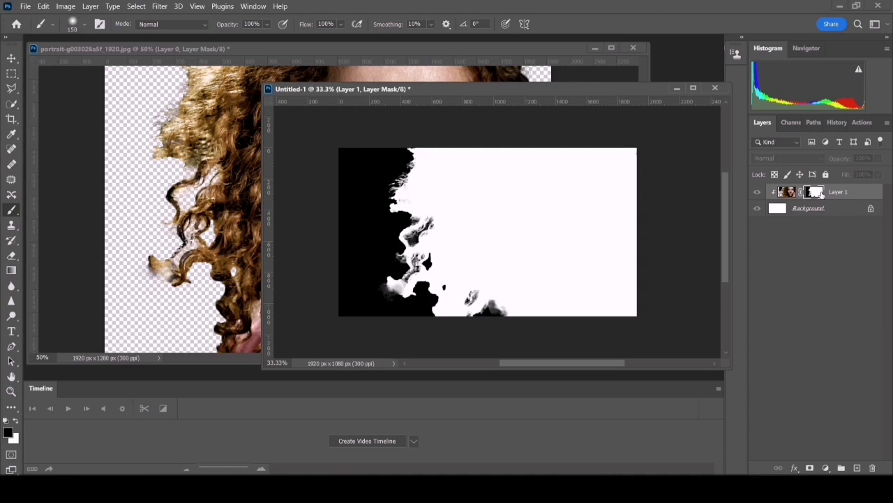
left_click(11, 315)
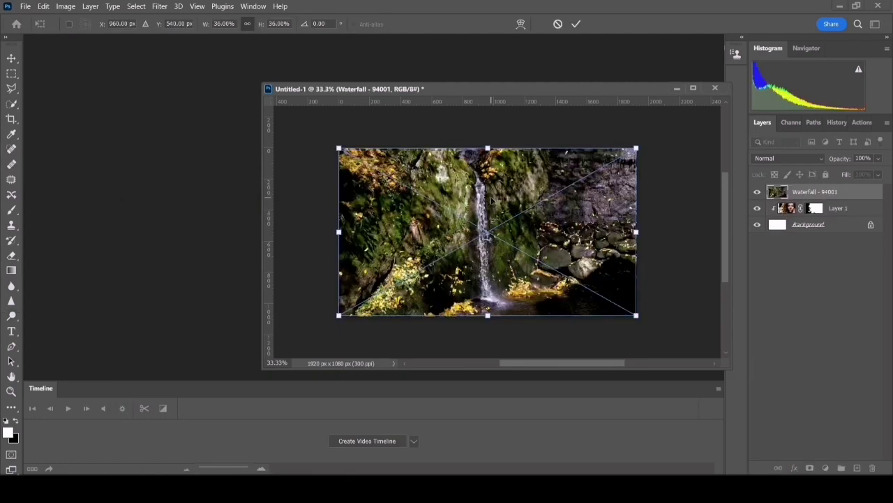
- Commit the placed waterfall and copy Layer 1's mask onto the Waterfall - 94001 layer
left_click(574, 25)
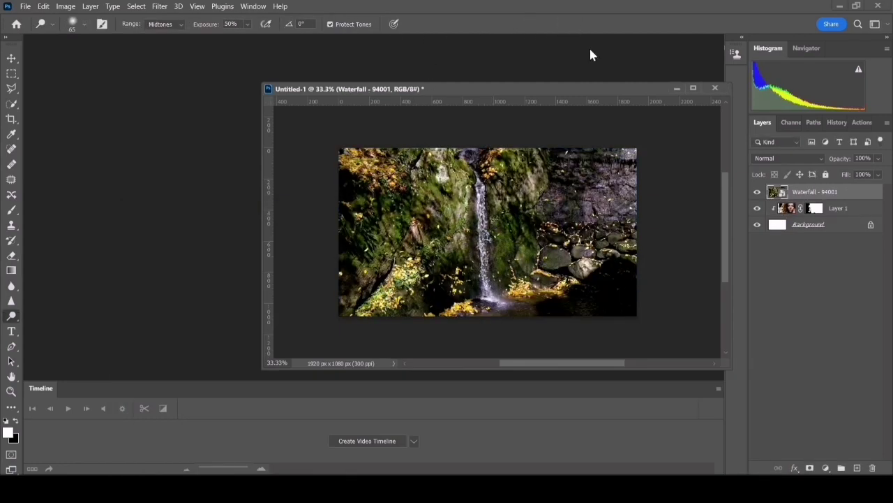
left_click(826, 209)
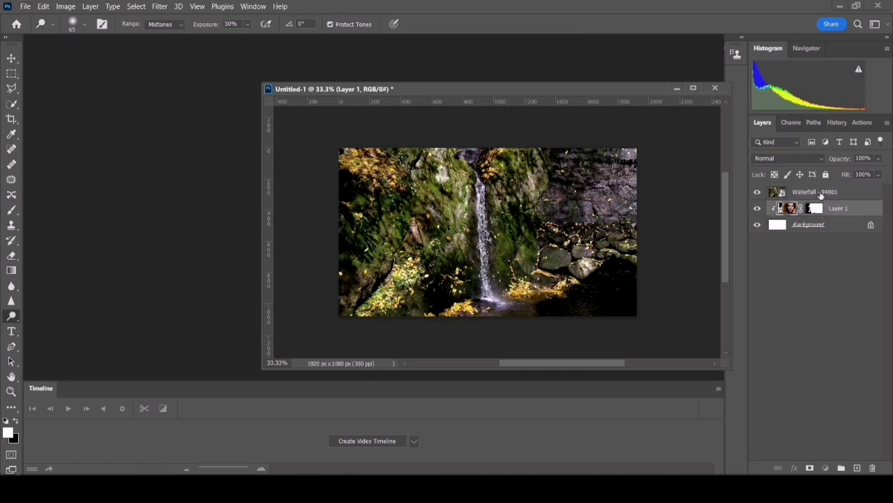
left_click(820, 196)
left_click_drag(818, 210, 821, 203)
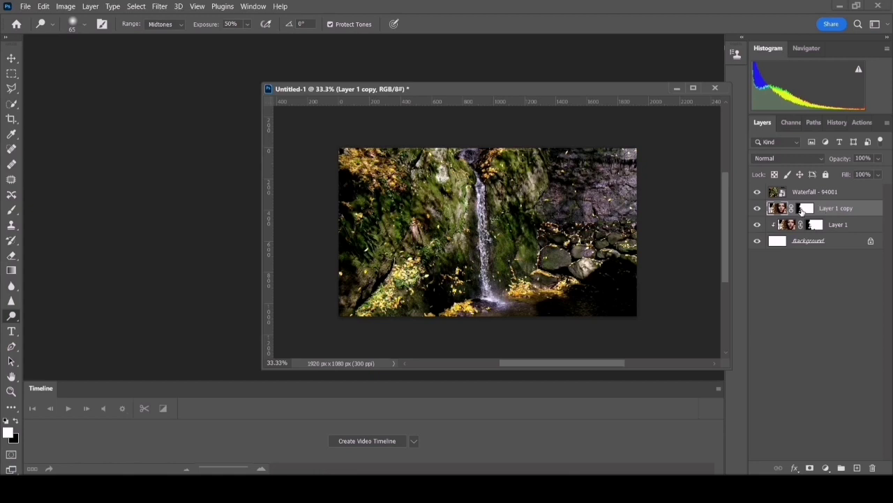
key("ctrl+z")
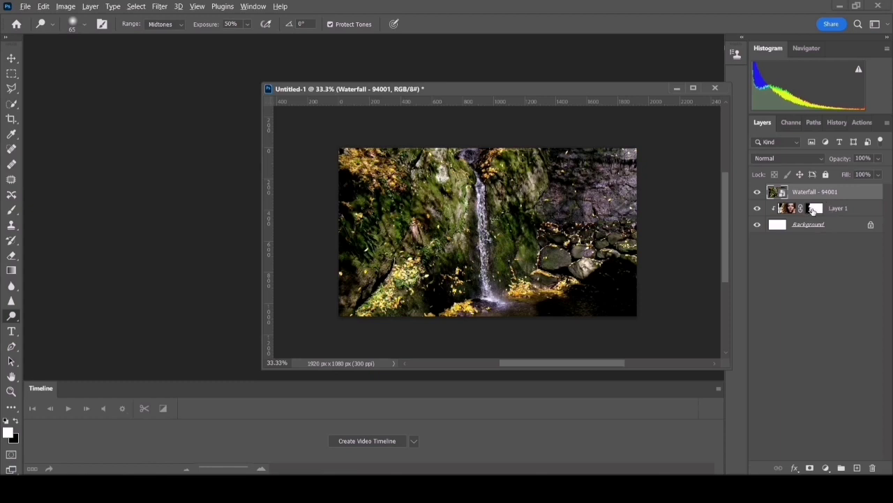
left_click_drag(817, 211, 820, 195)
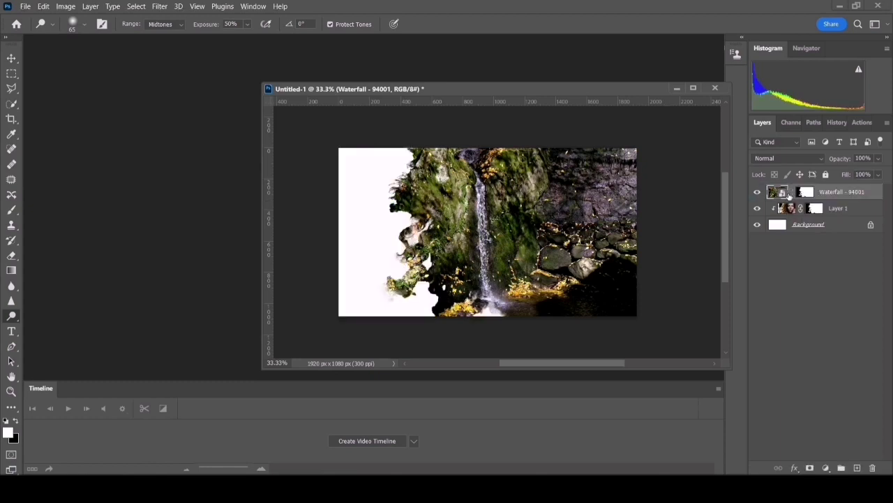
- Set the Waterfall - 94001 layer to 64% opacity and move it right over the face
key("ctrl+t")
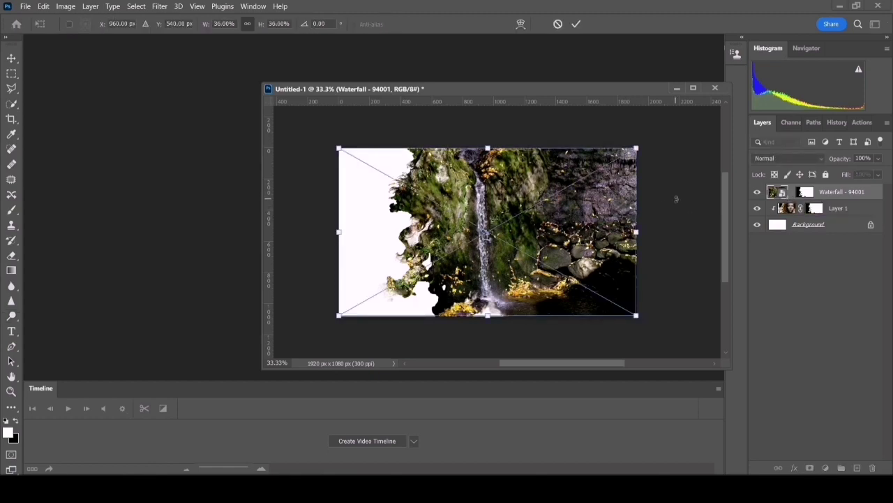
key("Return")
left_click(878, 159)
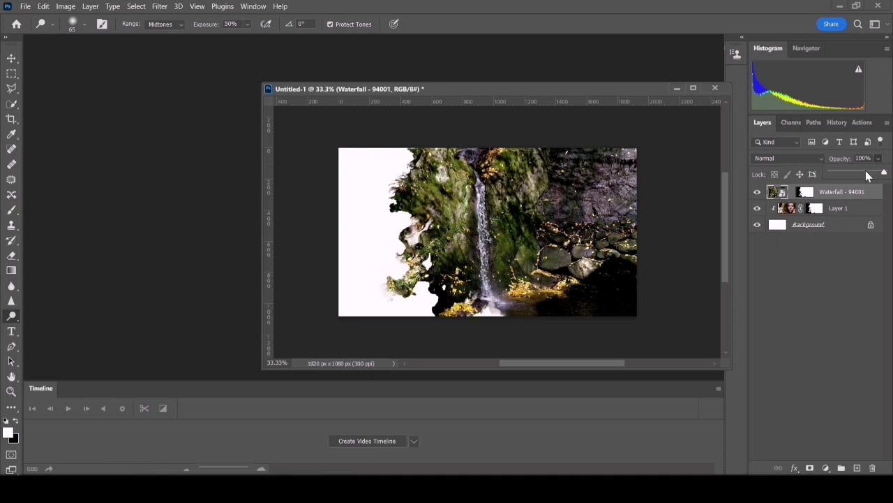
left_click(866, 172)
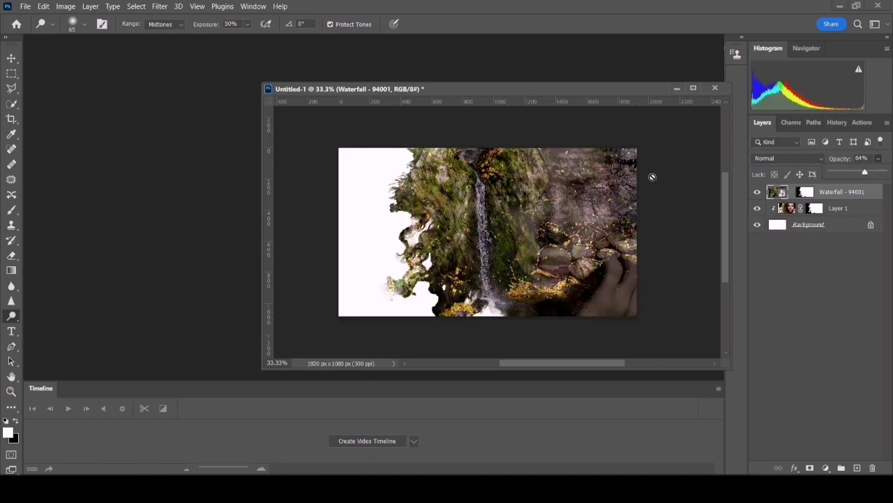
key("v")
mouse_move(514, 219)
left_mouse_down()
mouse_move(579, 235)
mouse_move(582, 219)
left_mouse_up()
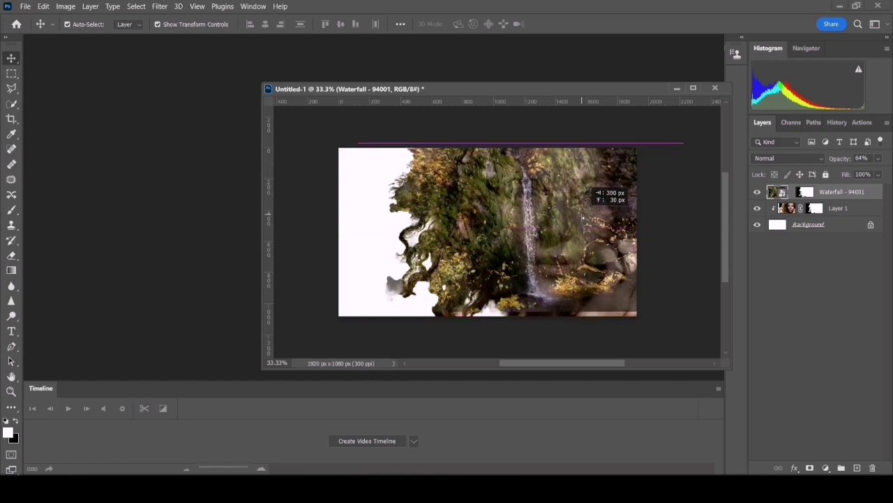
left_click_drag(583, 218, 585, 221)
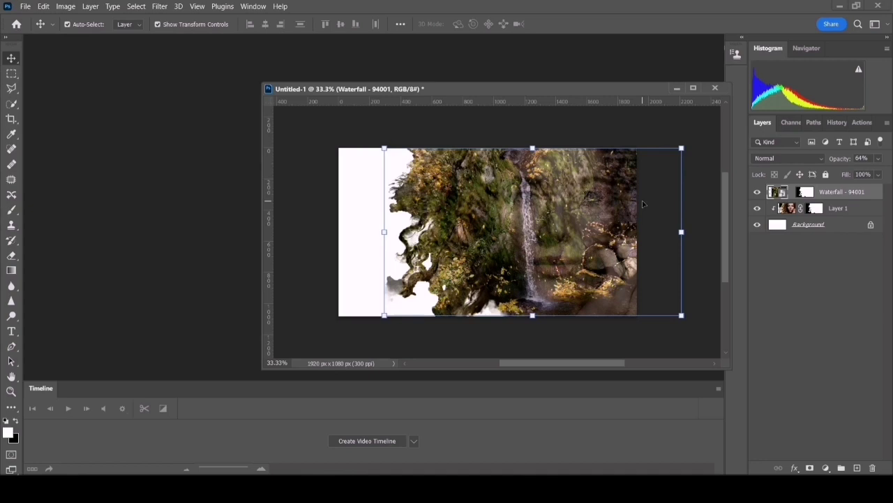
- Convert the Background to Layer 0 and add a Solid Color fill of grey #8f8b83 sampled from the image
left_click(808, 224)
left_click(809, 468)
left_click(825, 468)
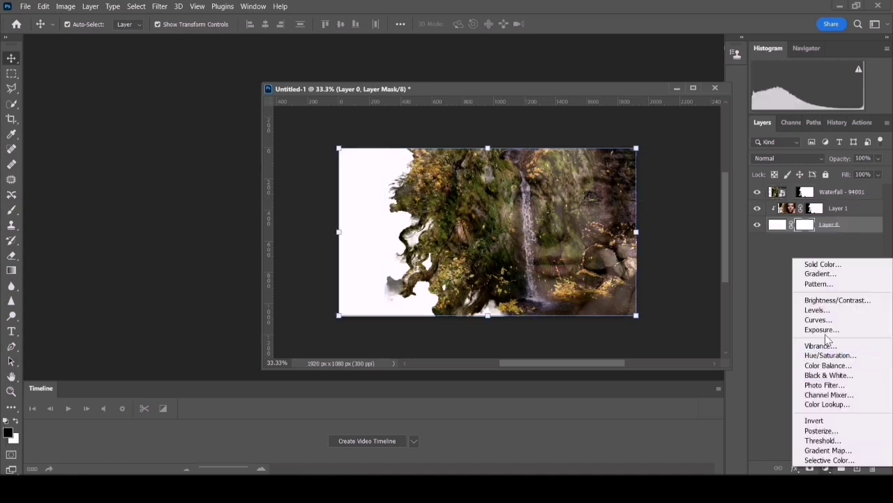
left_click(822, 264)
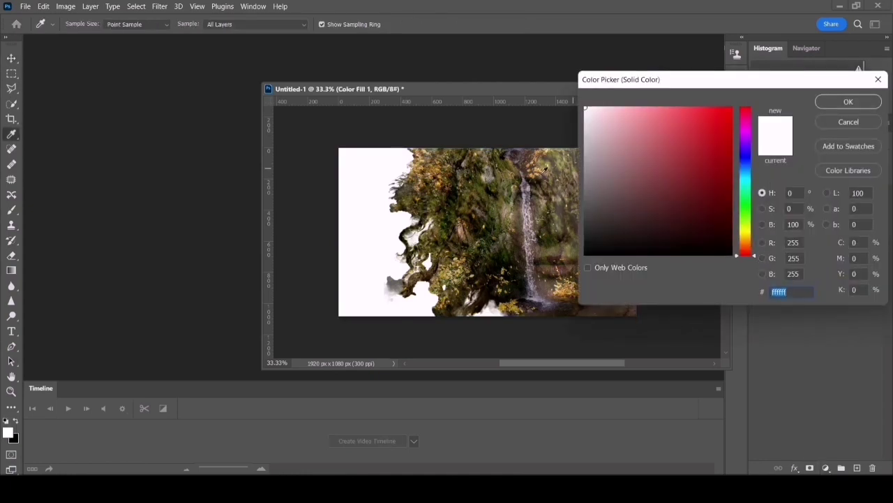
left_click(499, 188)
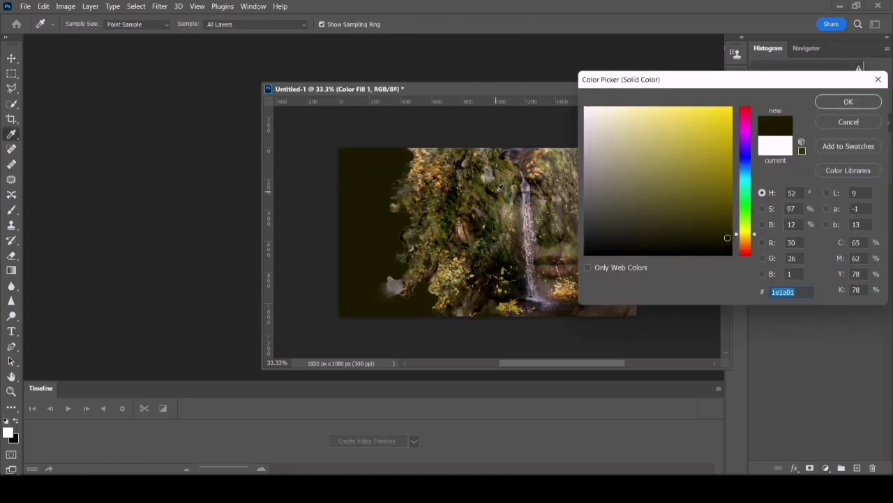
left_click(527, 194)
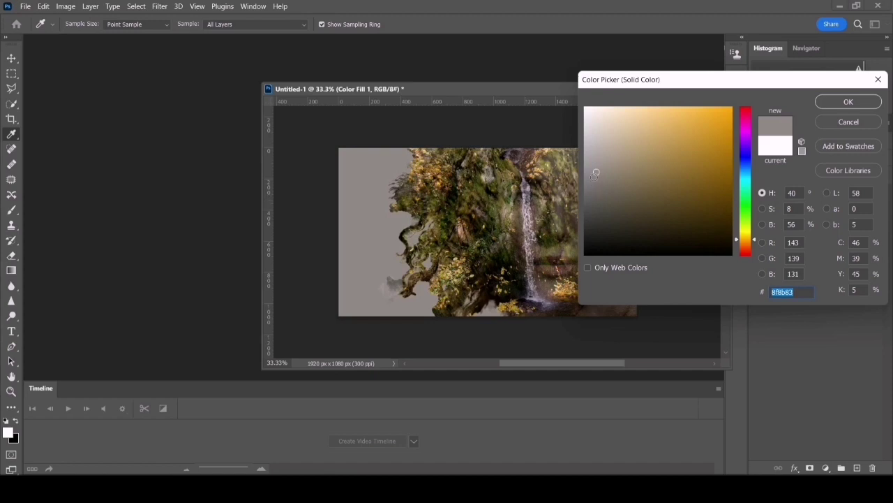
left_click(848, 102)
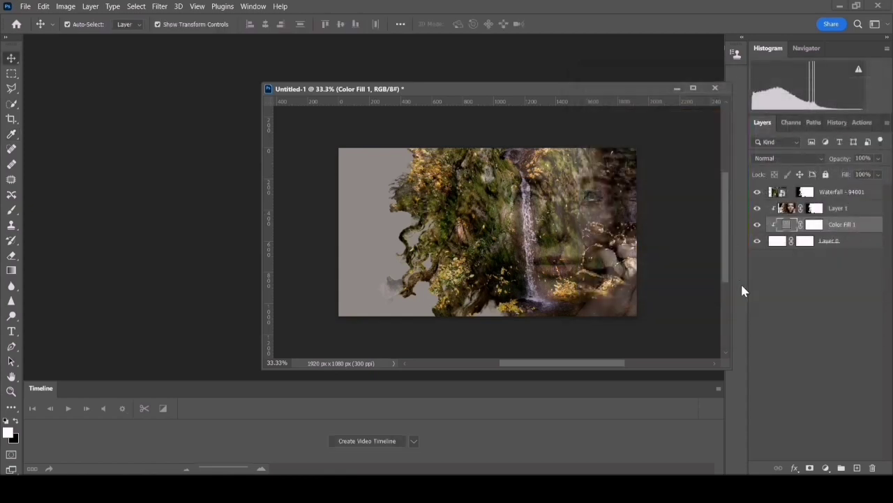
- Duplicate Layer 1 to the top of the stack and set the copy to Lighten blend mode
left_click_drag(837, 208, 845, 189)
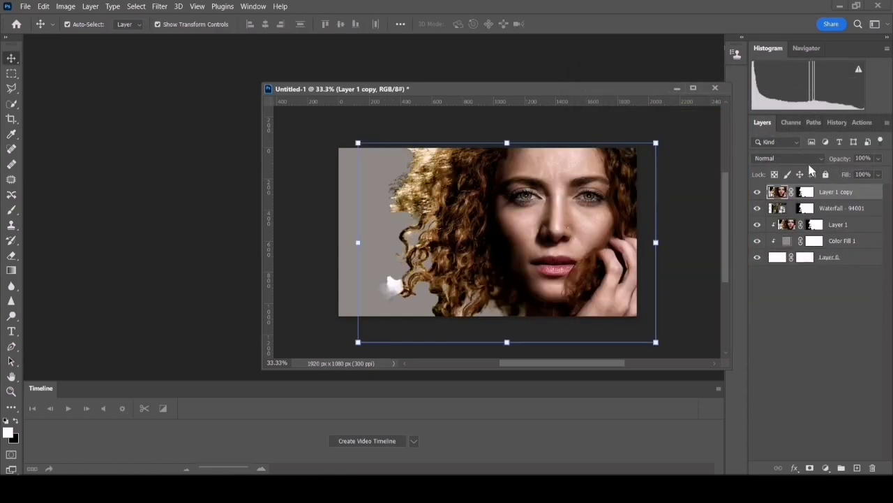
left_click(803, 159)
left_click(759, 252)
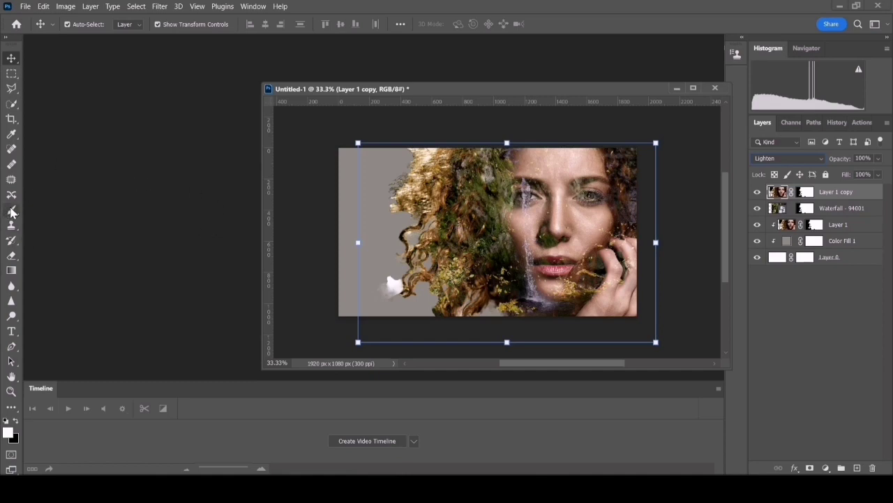
- Paint black at 25% brush opacity across the face and forehead so the waterfall shows through
key("b")
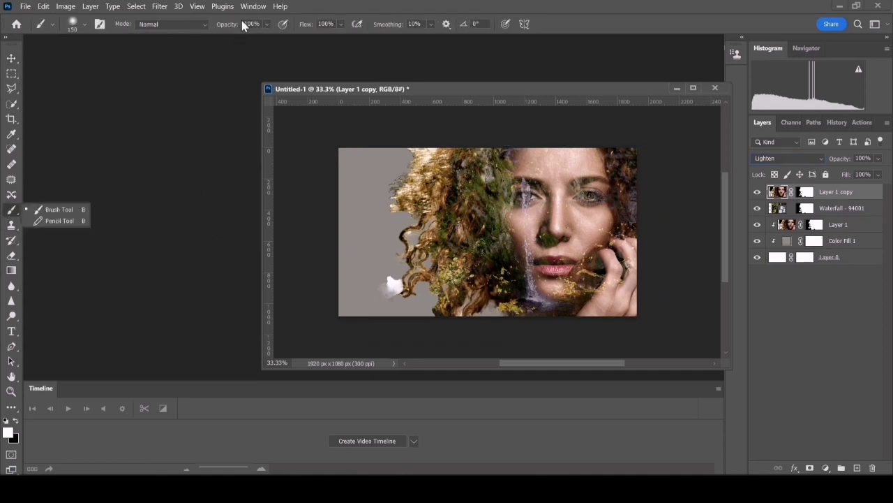
left_click(253, 24)
type("2")
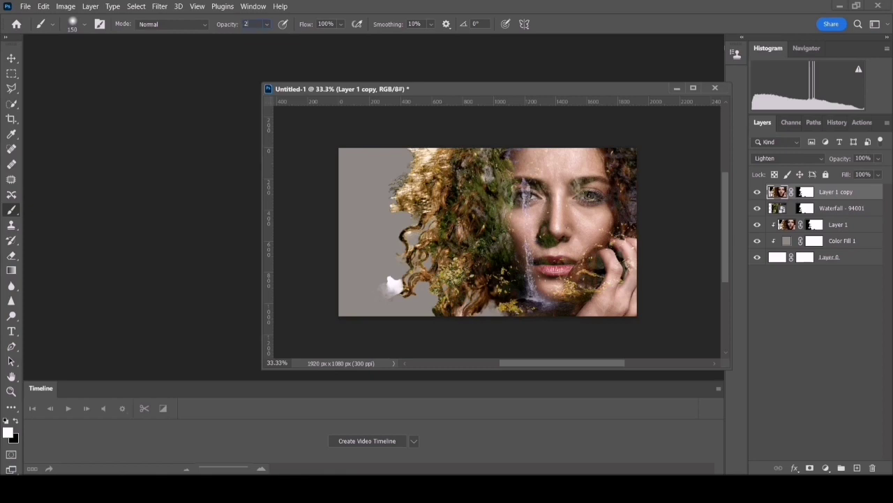
type("5")
key("bracketleft")
key("bracketleft")
key("bracketleft")
scroll(558, 267, "left", 2)
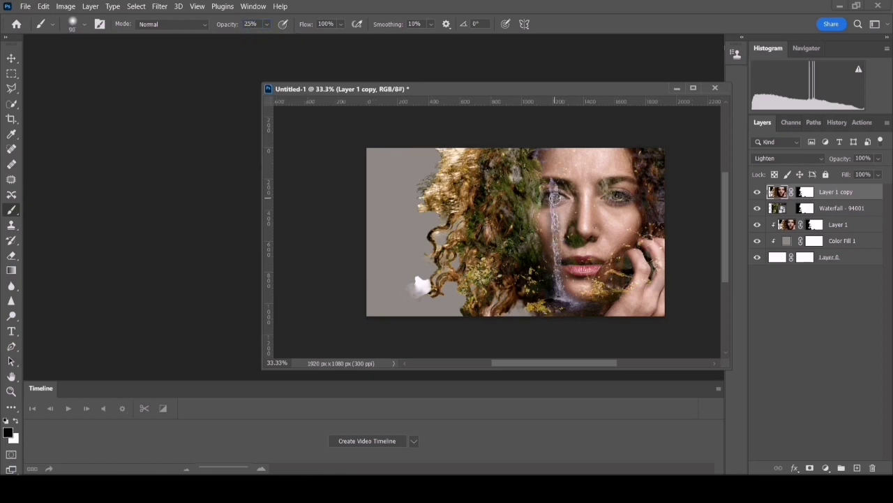
left_click_drag(555, 198, 557, 244)
key("bracketright")
key("bracketright")
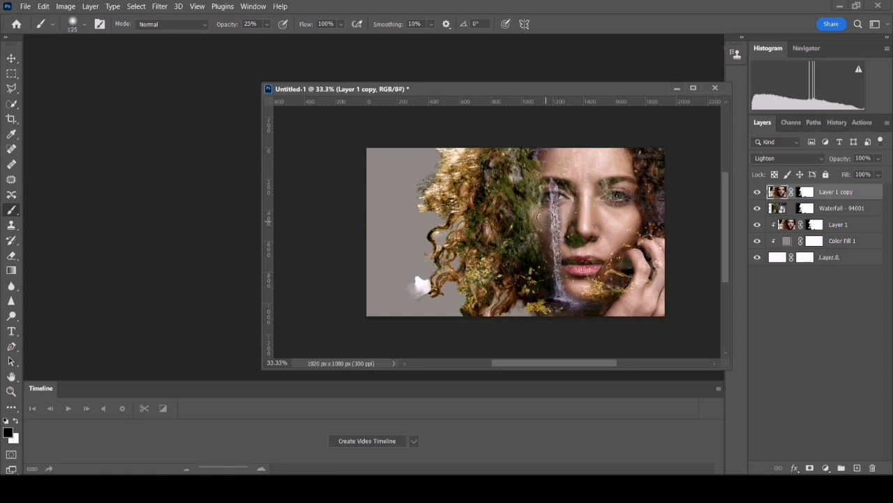
key("bracketleft")
key("bracketleft")
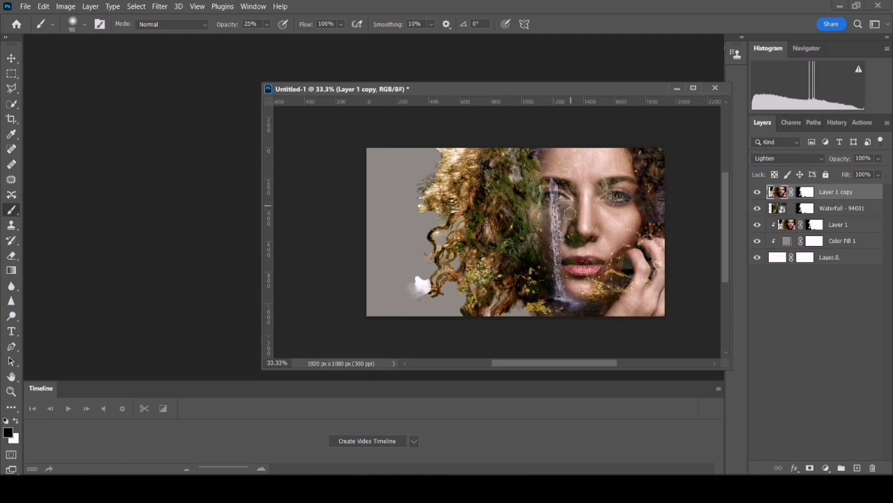
left_click_drag(576, 244, 569, 228)
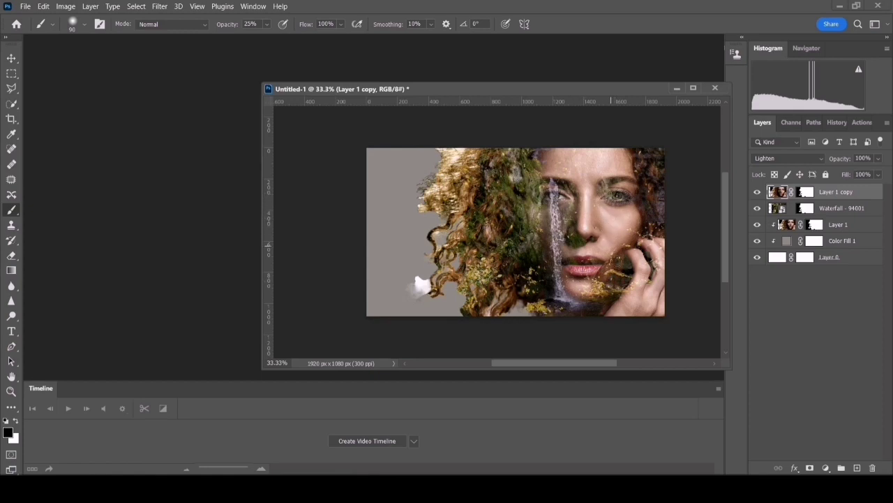
key("bracketright")
key("bracketright")
key("bracketright")
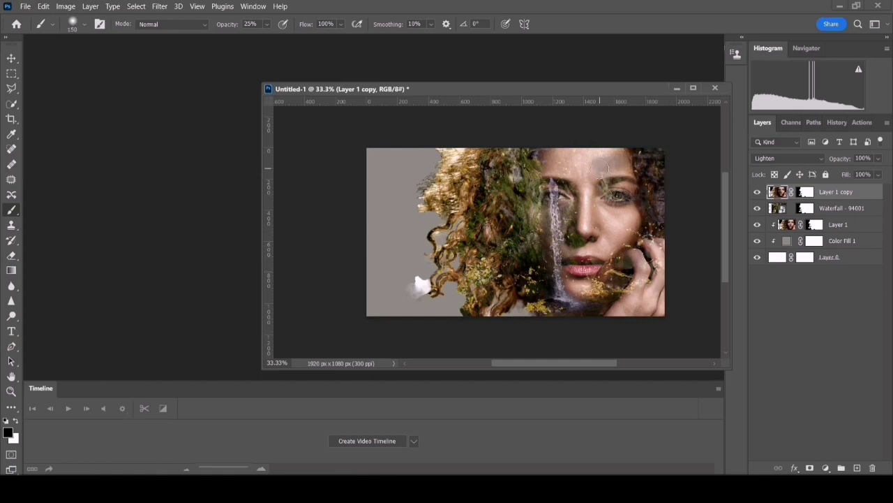
mouse_move(600, 162)
left_mouse_down()
mouse_move(579, 154)
mouse_move(552, 159)
mouse_move(584, 179)
mouse_move(570, 168)
left_mouse_up()
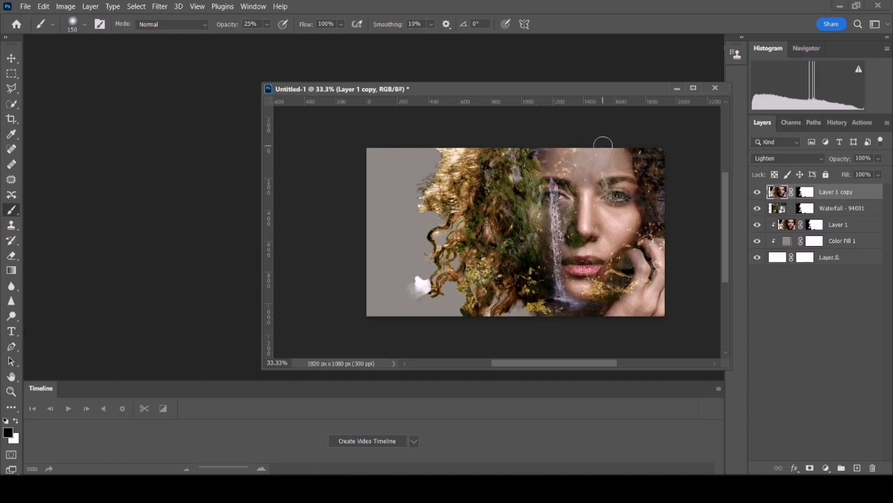
mouse_move(623, 162)
left_mouse_down()
mouse_move(633, 174)
mouse_move(588, 187)
mouse_move(595, 225)
mouse_move(632, 215)
mouse_move(598, 296)
mouse_move(606, 245)
mouse_move(594, 249)
mouse_move(609, 286)
mouse_move(628, 222)
left_mouse_up()
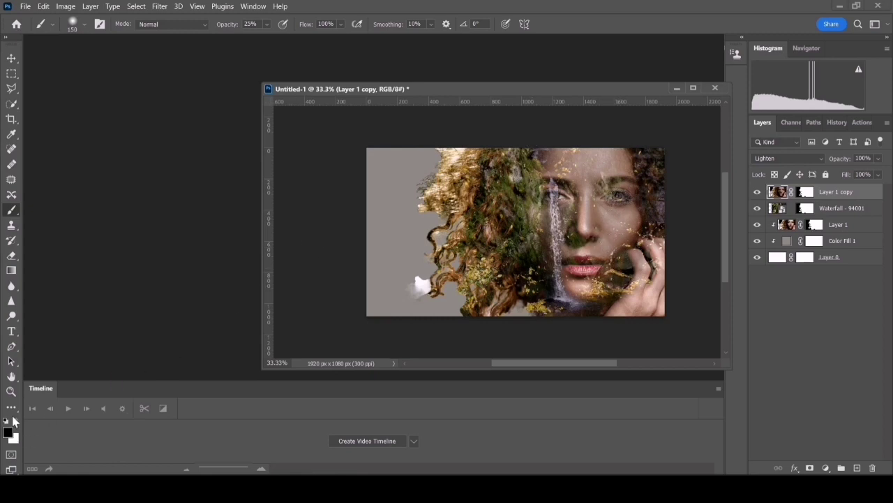
- Paint white with a smaller brush to restore the face, toggling Layer 1 copy to compare
left_click(16, 421)
key("bracketleft")
key("bracketleft")
left_click_drag(556, 180, 561, 218)
key("bracketleft")
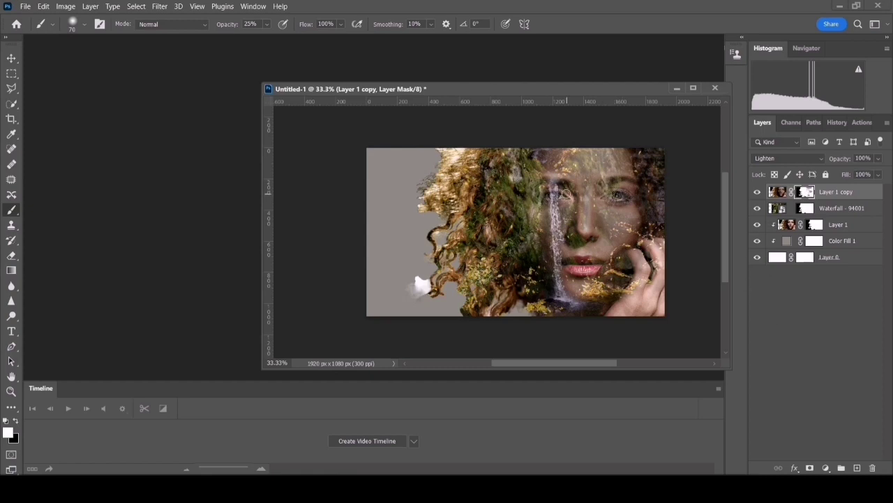
left_click(758, 192)
left_click(758, 192)
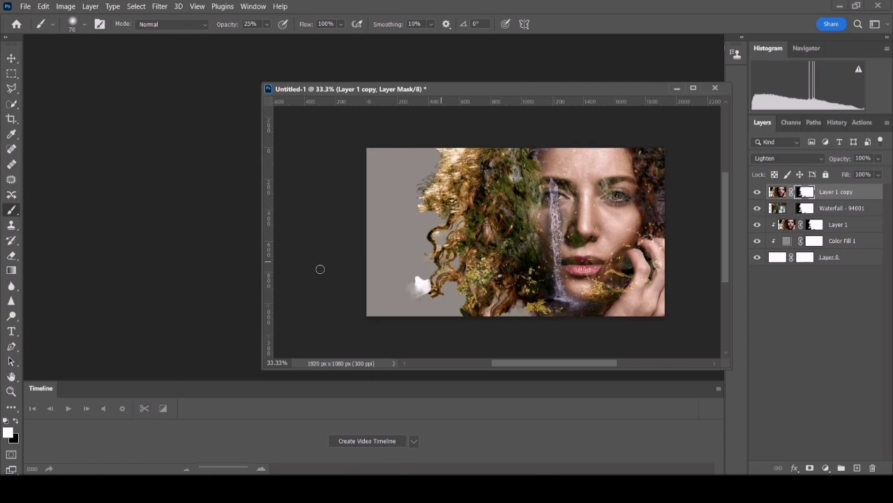
- Switch back to black and raise the brush opacity to 100%
key("x")
left_click(267, 25)
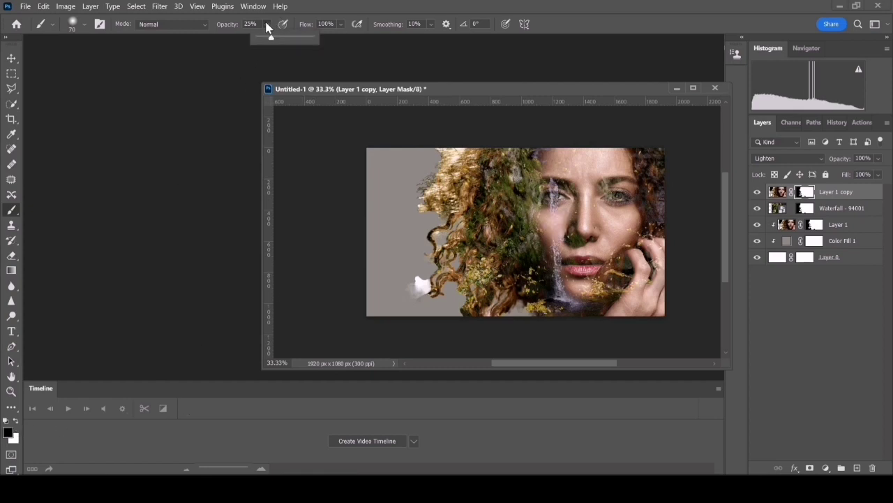
left_click_drag(267, 25, 277, 38)
scroll(522, 202, "left", 1)
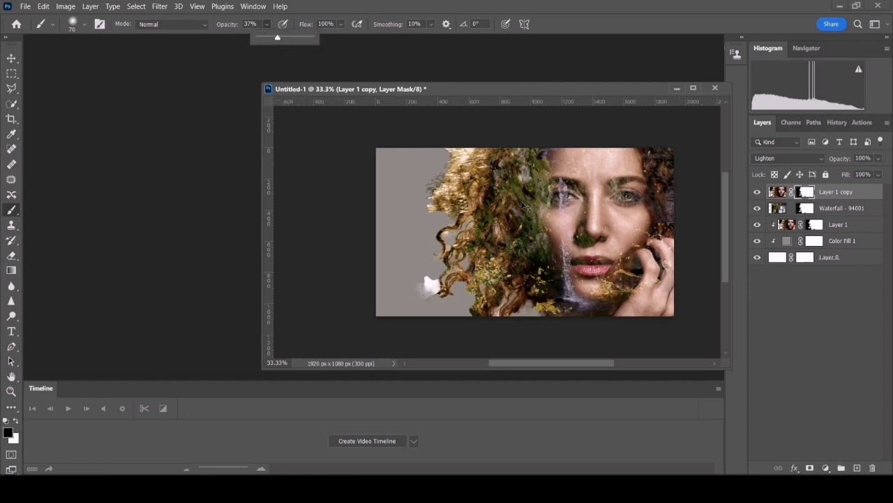
left_click_drag(280, 39, 311, 38)
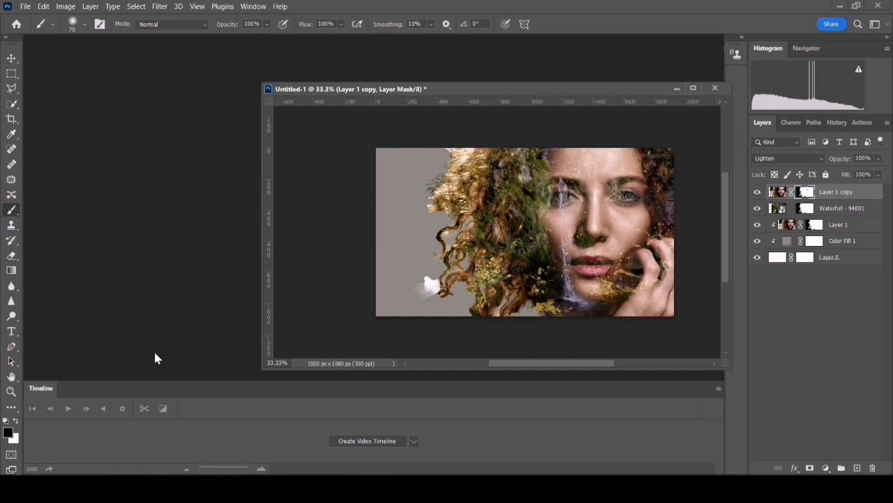
- Copy the selected left-hand eye onto Layer 2 and set it to Normal blending
left_click(16, 420)
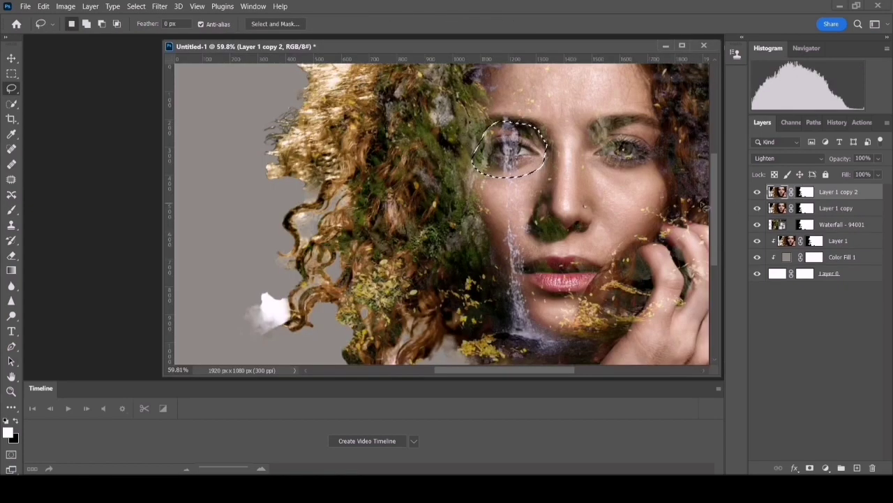
right_click(605, 180)
left_click(638, 259)
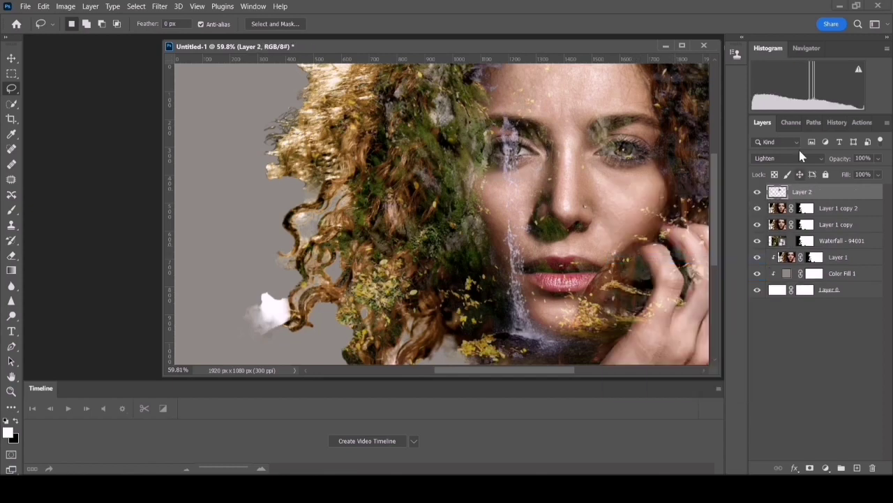
left_click(803, 157)
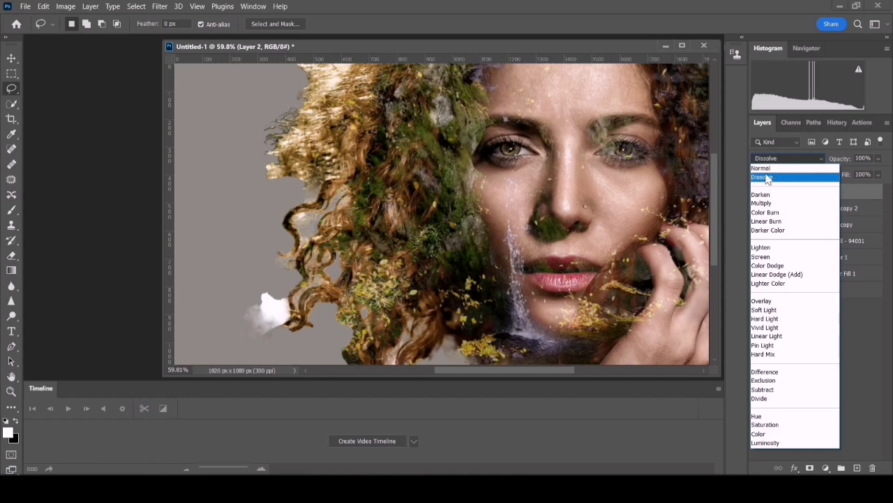
left_click(763, 168)
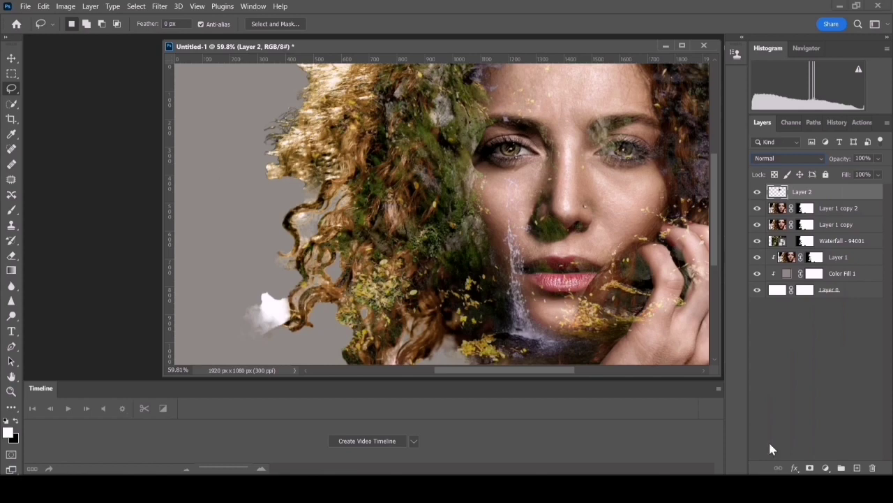
- Add a mask to Layer 2 and paint black under the eye to reveal the waterfall
left_click(810, 468)
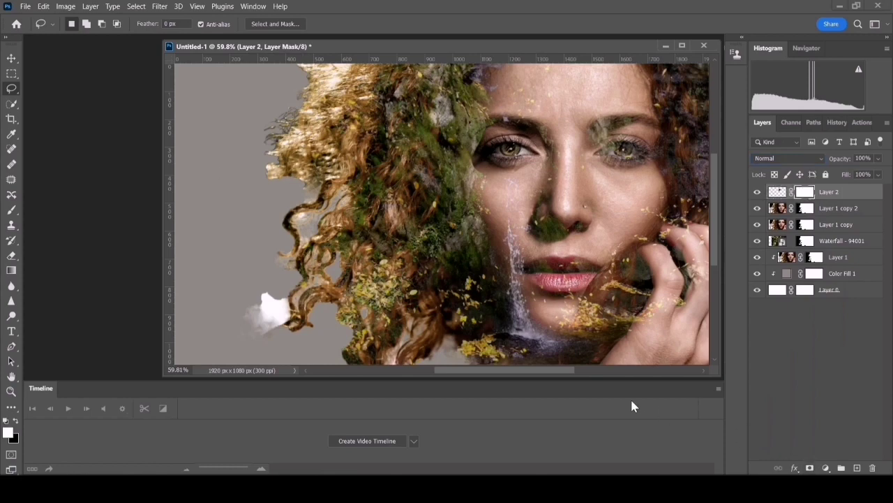
key("b")
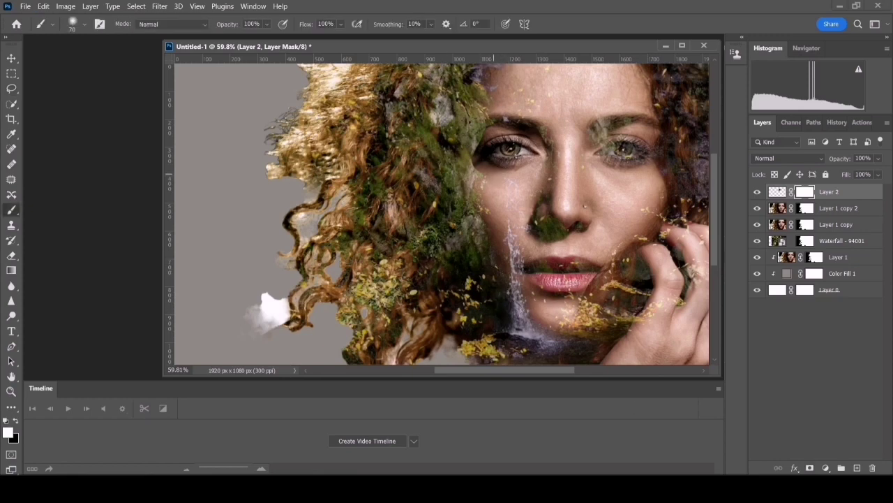
left_click(17, 420)
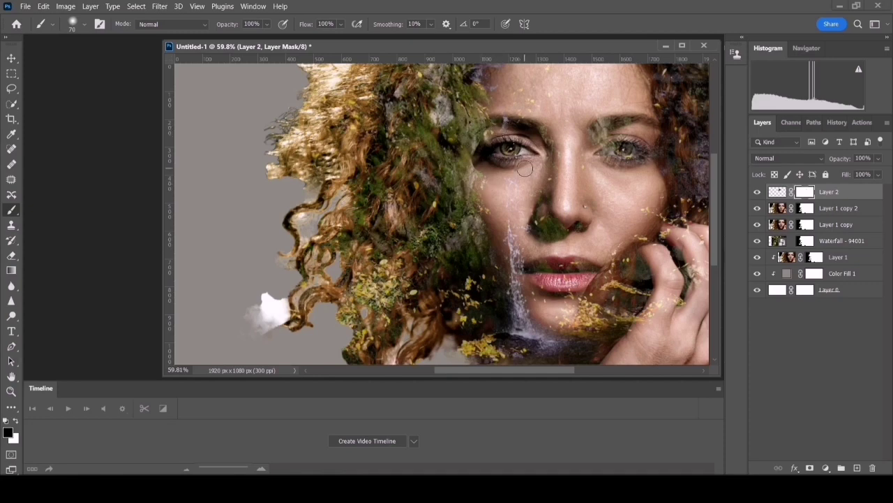
left_click_drag(520, 169, 497, 163)
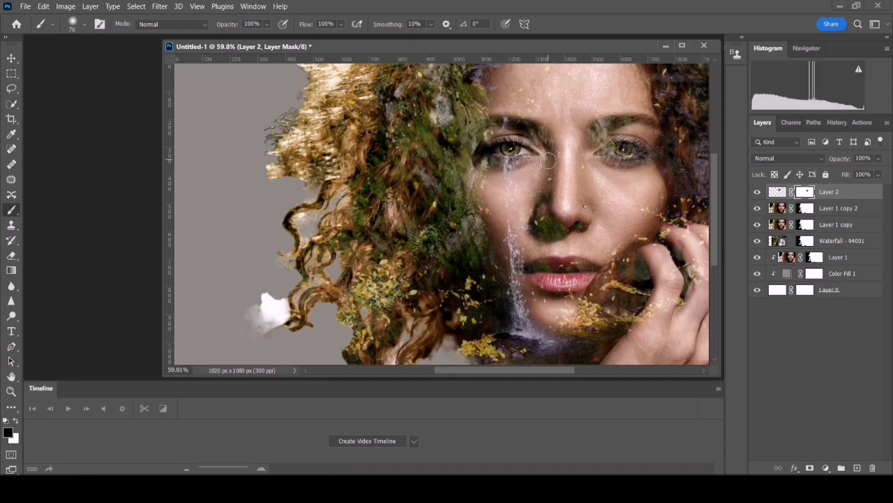
left_click(806, 208)
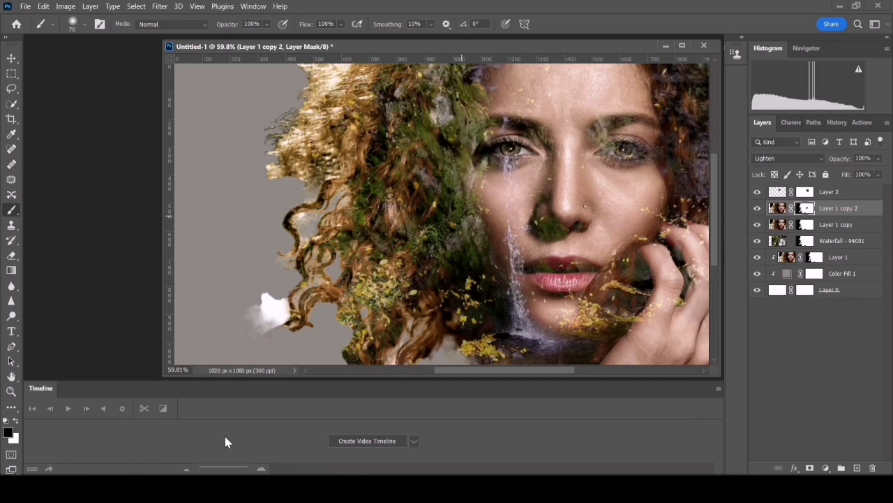
- Delete Layer 1 copy and set the brush opacity to 25%
key("x")
left_click_drag(836, 224, 871, 468)
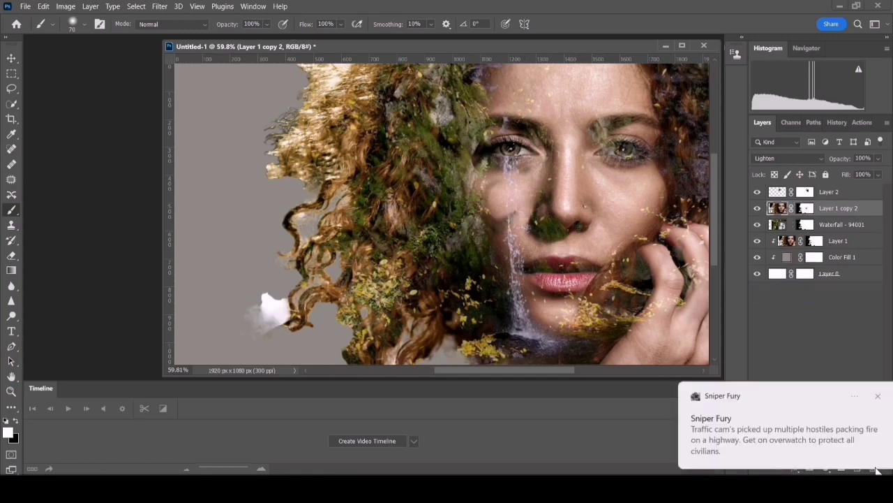
left_click(866, 397)
left_click(249, 24)
type("25")
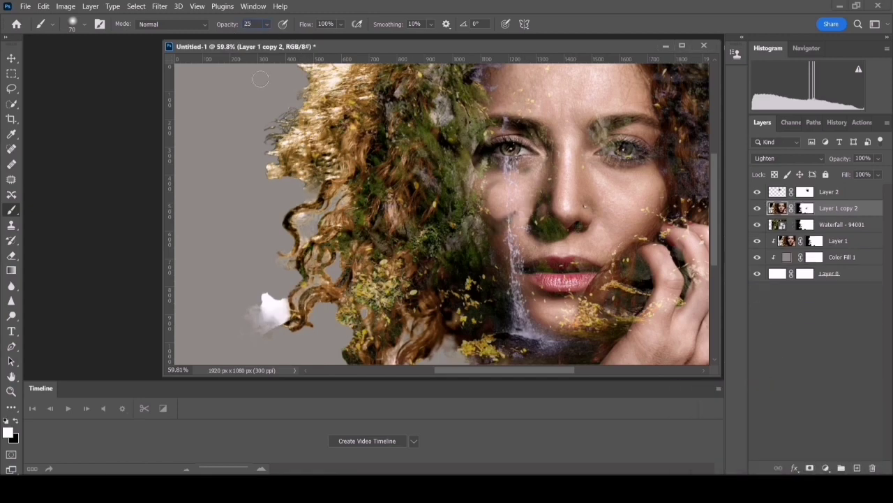
key("Return")
- Paint black on Layer 1 copy 2's mask down the face, both cheeks and across the forehead
key("x")
key("bracketright")
key("bracketright")
left_click_drag(530, 195, 525, 222)
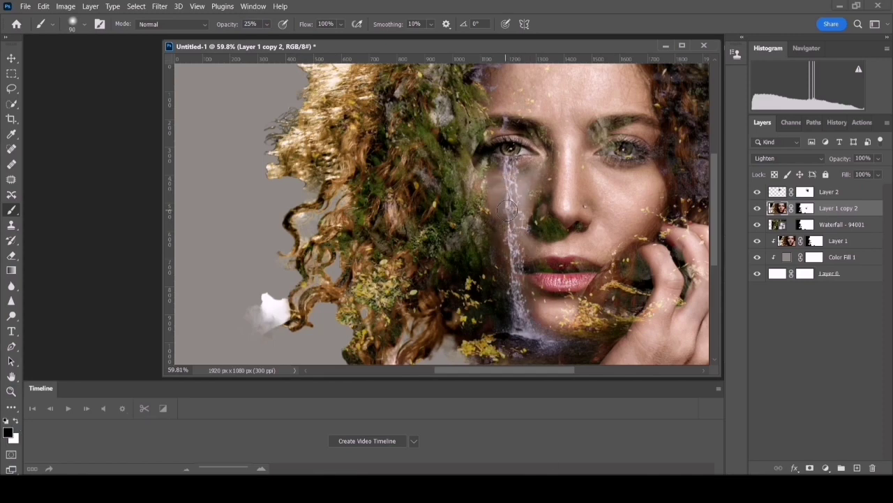
mouse_move(503, 206)
left_mouse_down()
mouse_move(537, 181)
mouse_move(617, 207)
mouse_move(541, 308)
left_mouse_up()
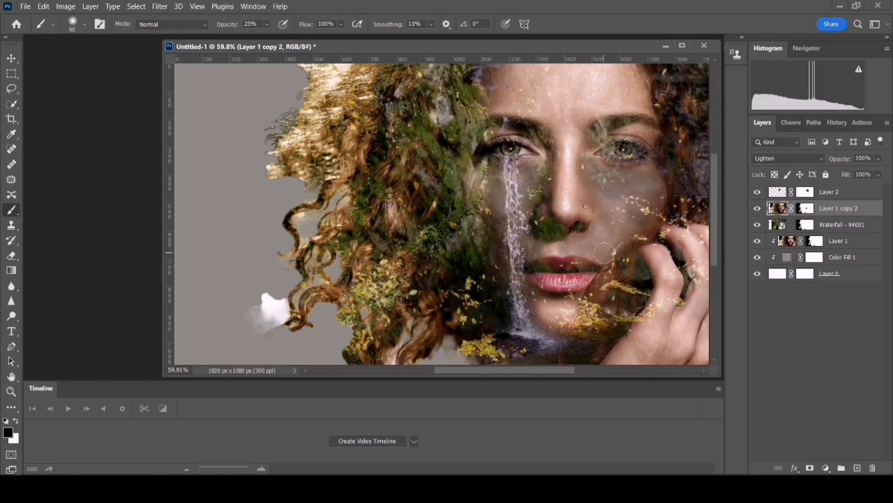
left_click_drag(596, 204, 617, 167)
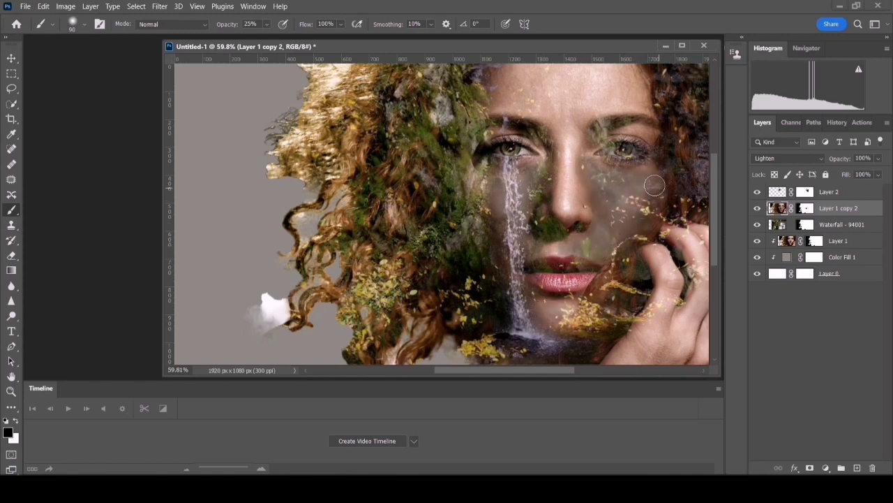
key("bracketright")
key("bracketright")
key("bracketright")
left_click_drag(566, 88, 531, 68)
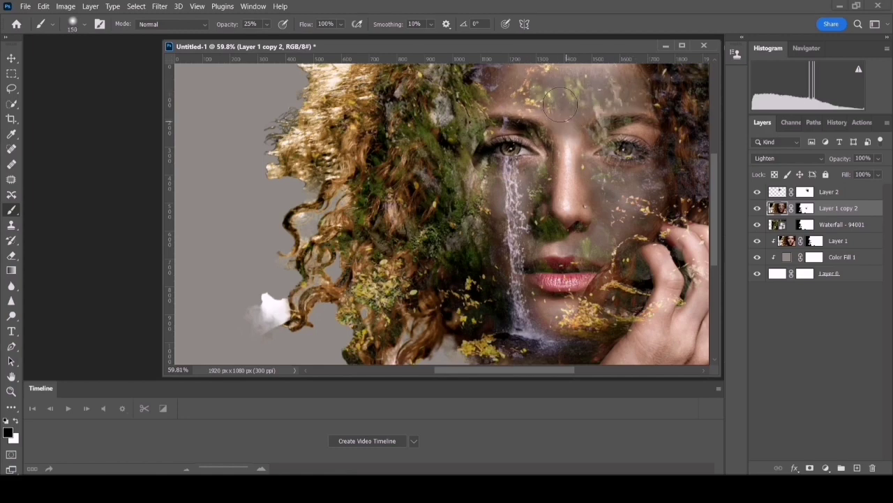
- At 10% brush opacity, soften around the hand and blend foliage into the top-left hair
key("0")
key("1")
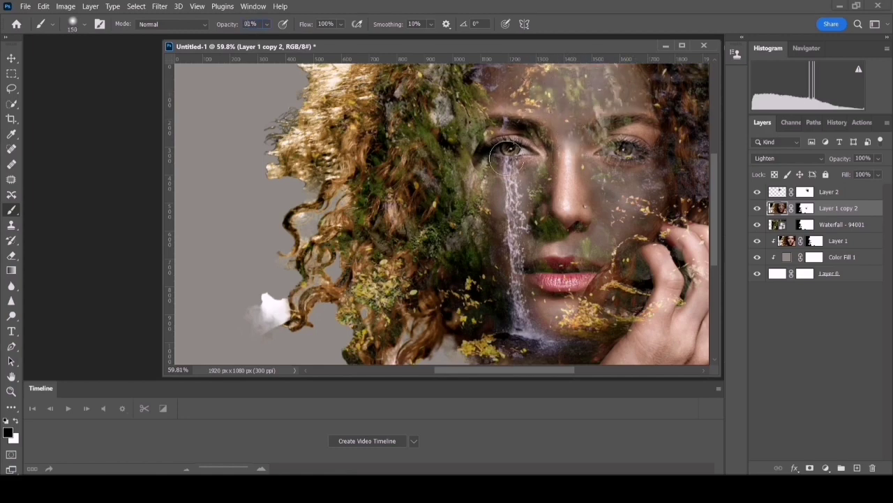
key("1")
mouse_move(624, 344)
left_mouse_down()
mouse_move(696, 284)
mouse_move(668, 361)
left_mouse_up()
key("bracketright")
key("bracketright")
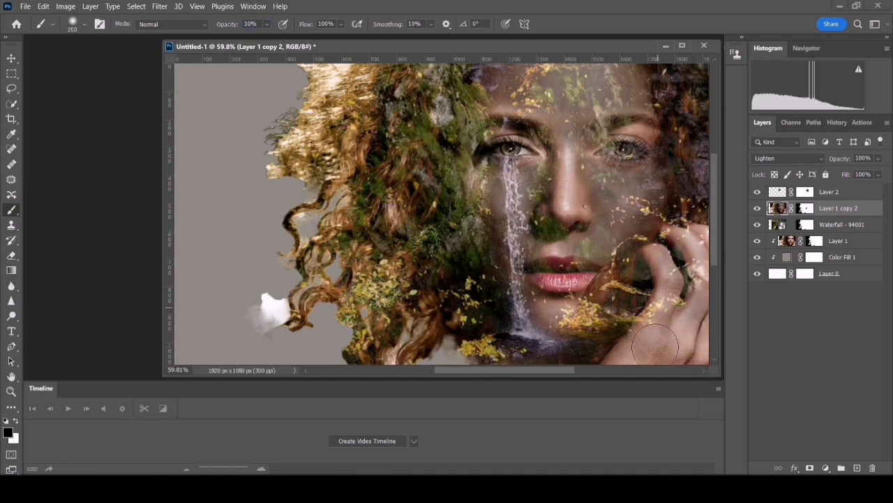
left_click_drag(318, 108, 374, 70)
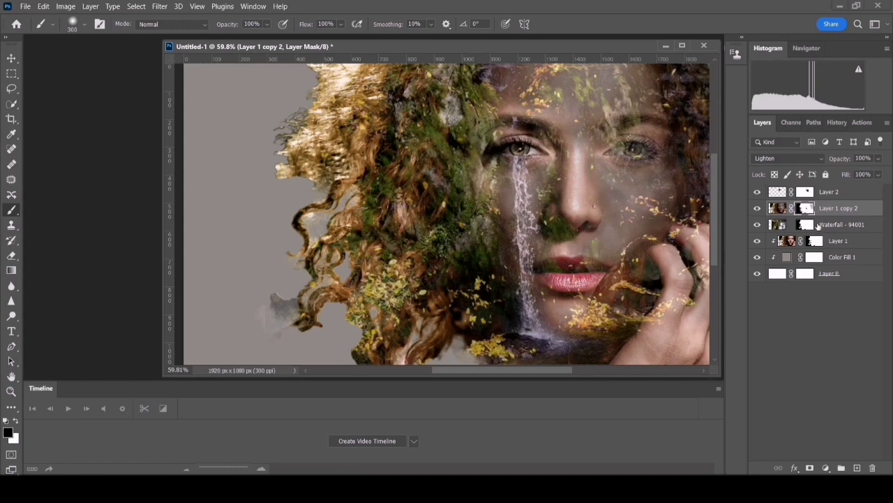
mouse_move(818, 226)
left_mouse_down()
mouse_move(802, 433)
mouse_move(846, 250)
left_mouse_up()
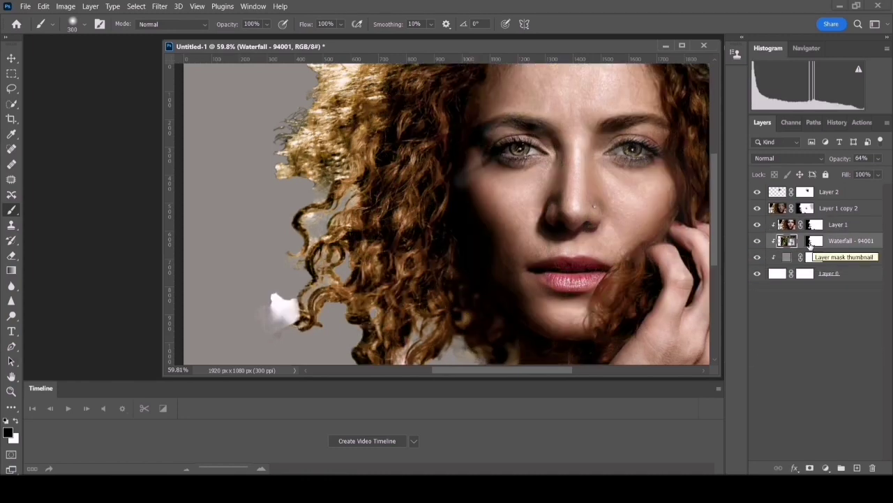
right_click(809, 245)
left_click(808, 252)
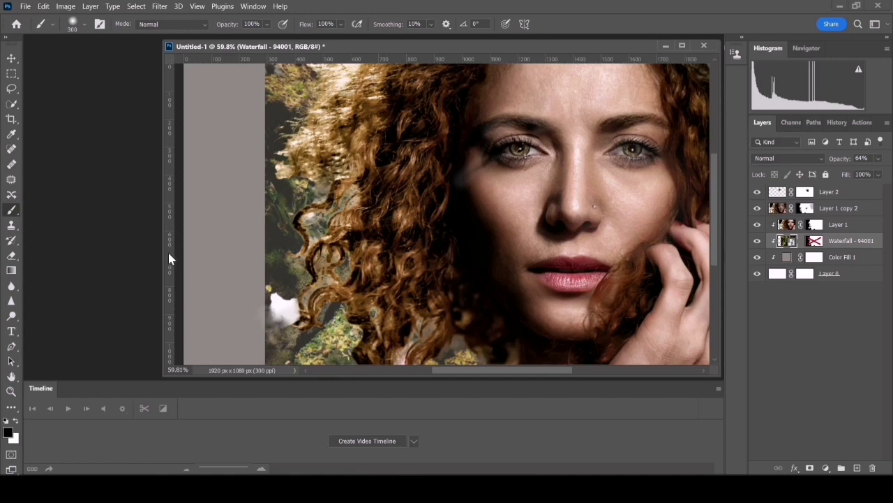
left_click_drag(164, 251, 371, 251)
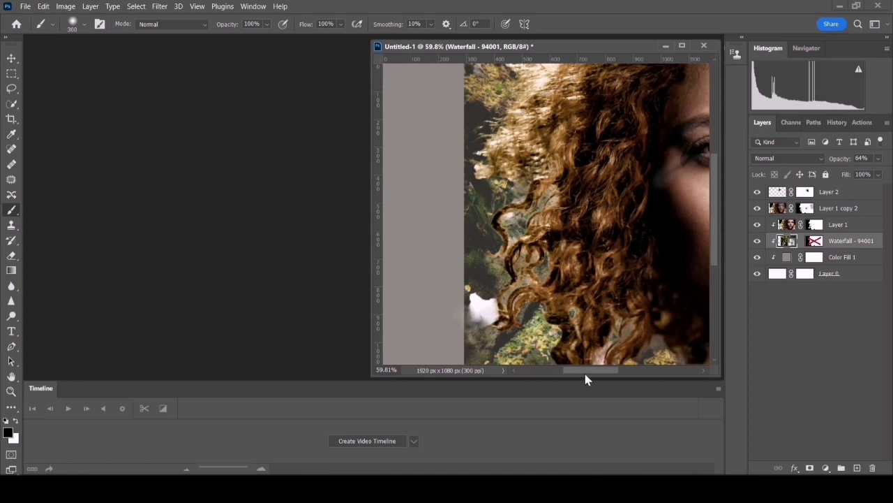
mouse_move(585, 371)
left_mouse_down()
mouse_move(609, 366)
mouse_move(602, 366)
left_mouse_up()
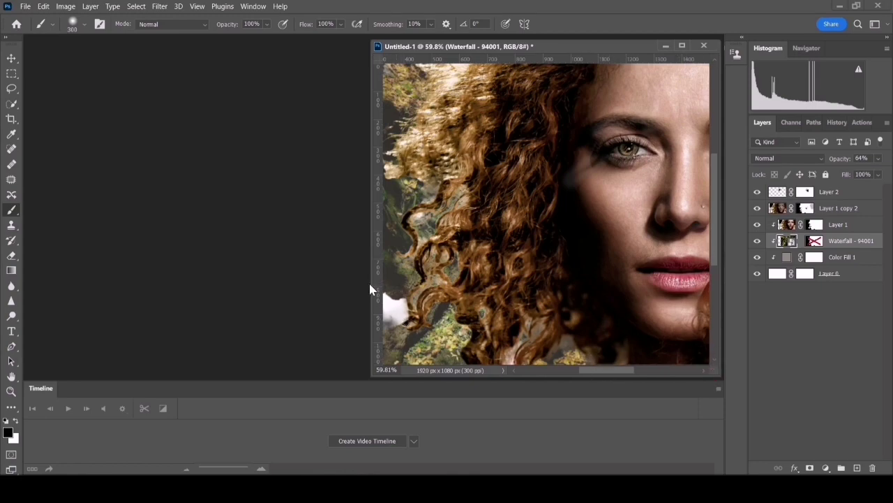
left_click_drag(371, 280, 191, 279)
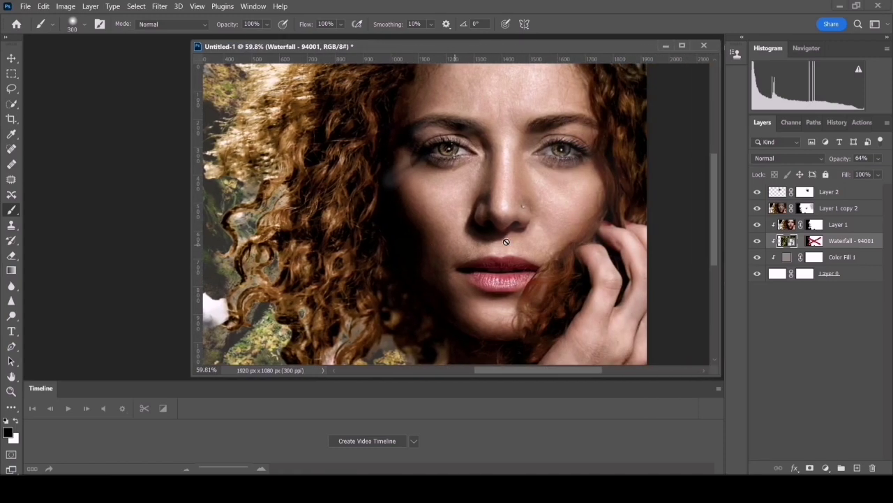
- Convert the waterfall layer to greyscale with a Black & White smart filter
left_click(66, 7)
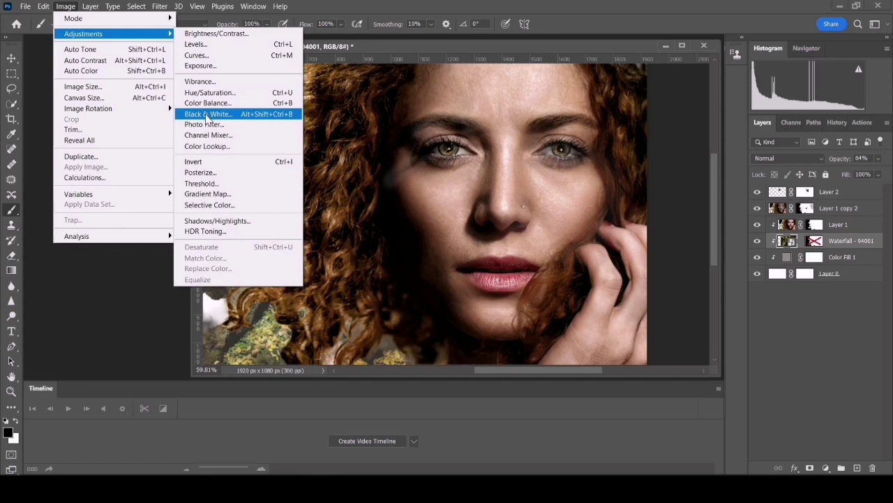
left_click(210, 113)
left_click(524, 67)
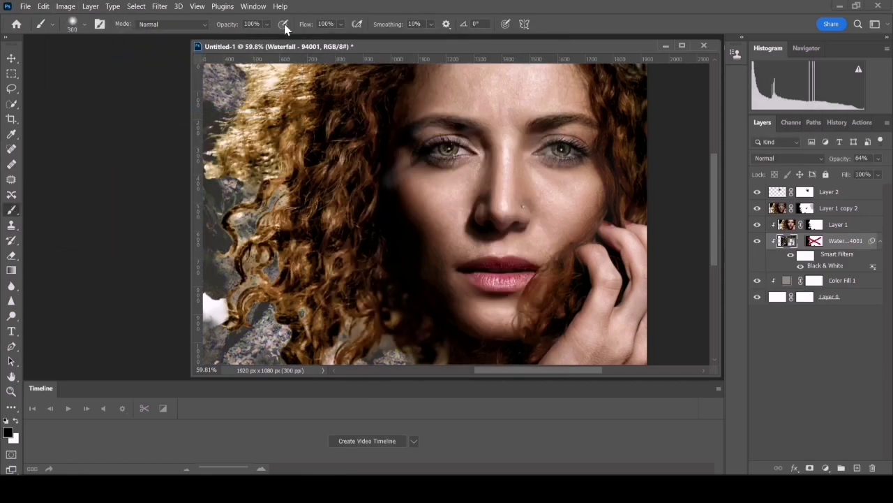
- Soften the waterfall layer with a 9-pixel Gaussian Blur smart filter
left_click(160, 6)
mouse_move(167, 146)
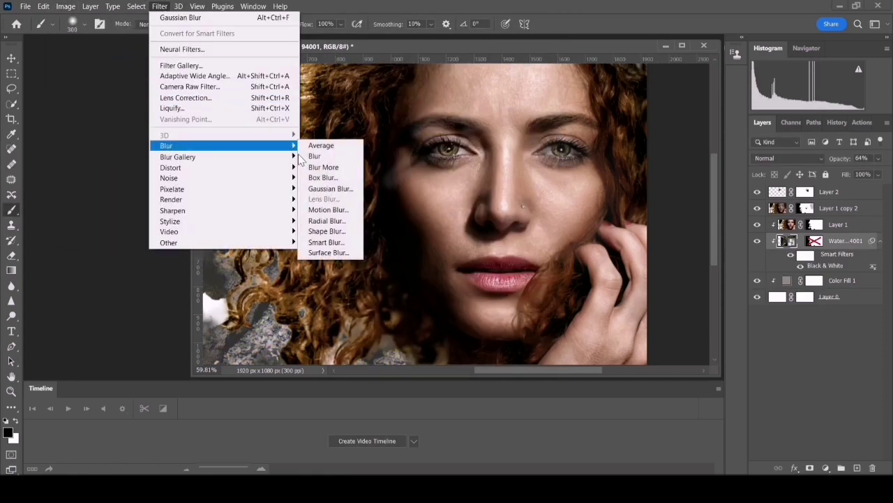
left_click(331, 189)
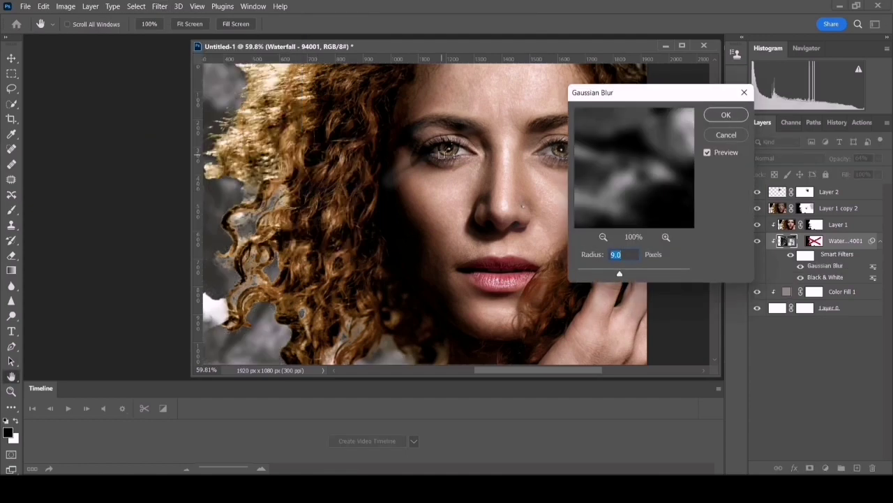
left_click(710, 118)
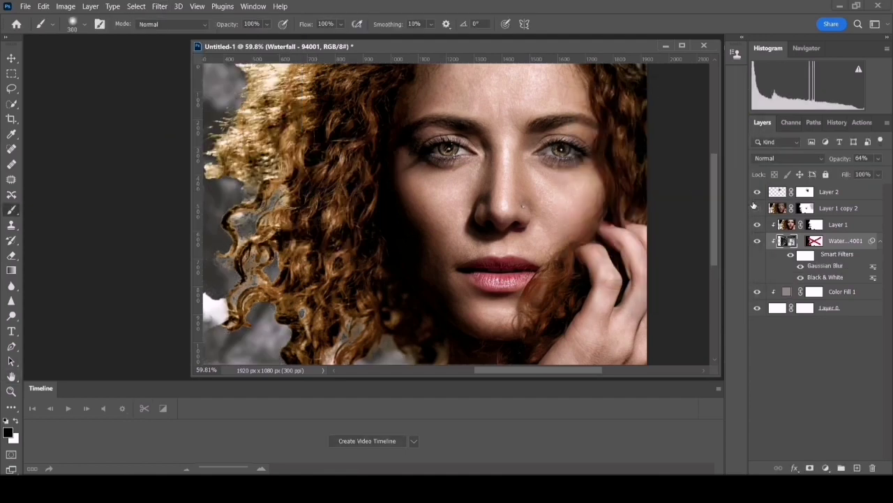
- Paint black on Layer 1's mask over the left-side curls so the grey waterfall shows through
left_click(757, 224)
left_click(756, 225)
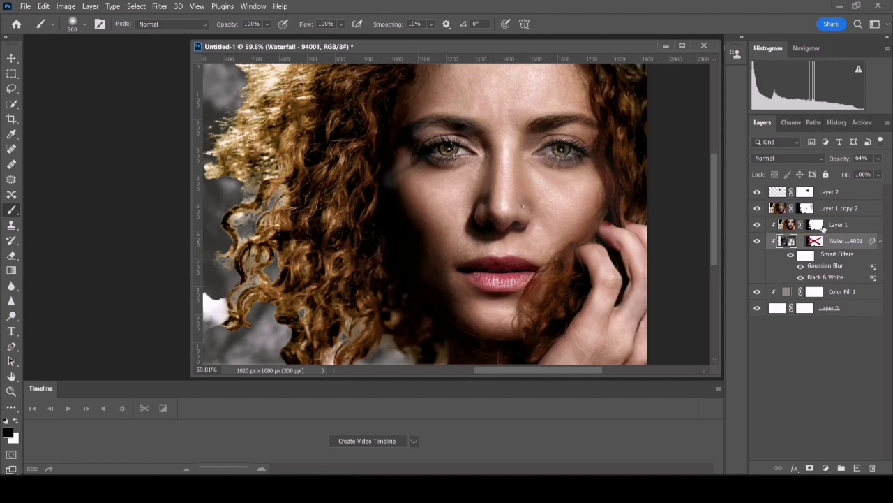
left_click(815, 224)
left_click_drag(215, 299, 223, 304)
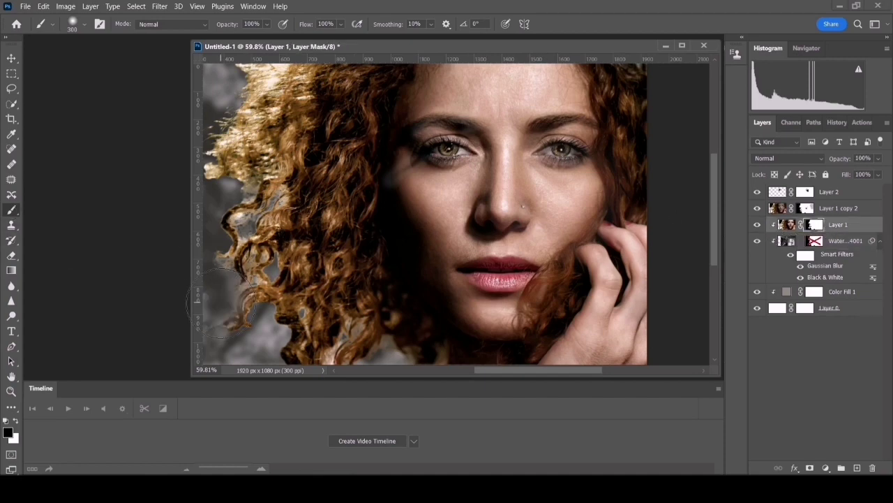
left_click(706, 371)
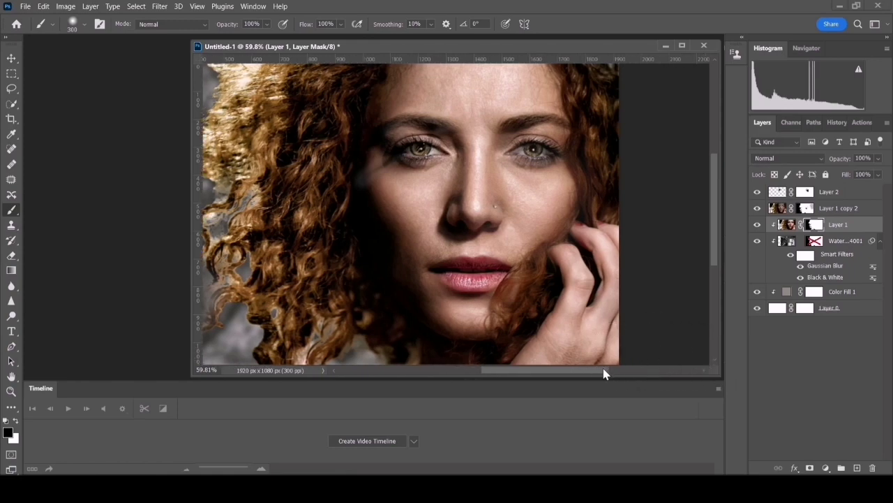
left_click_drag(604, 374, 597, 372)
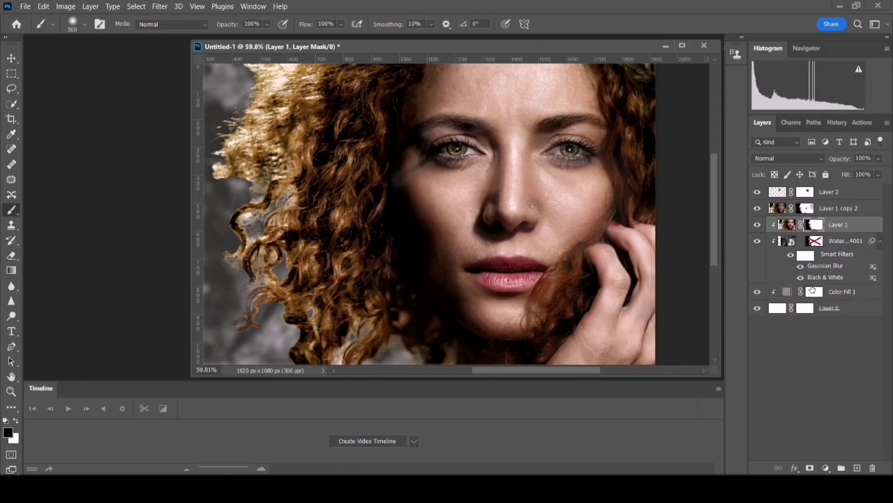
left_click(838, 194)
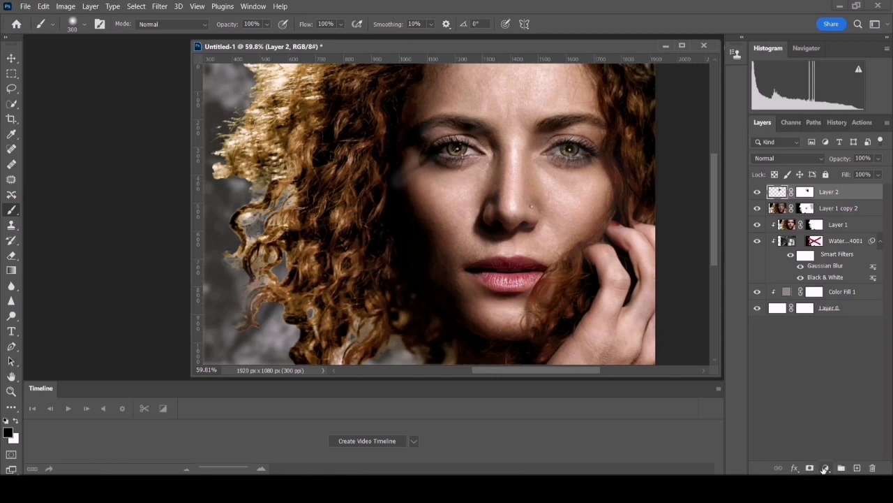
- Recolour Color Fill 1 to a muted, less saturated brown (around #5d4a23)
left_click(788, 292)
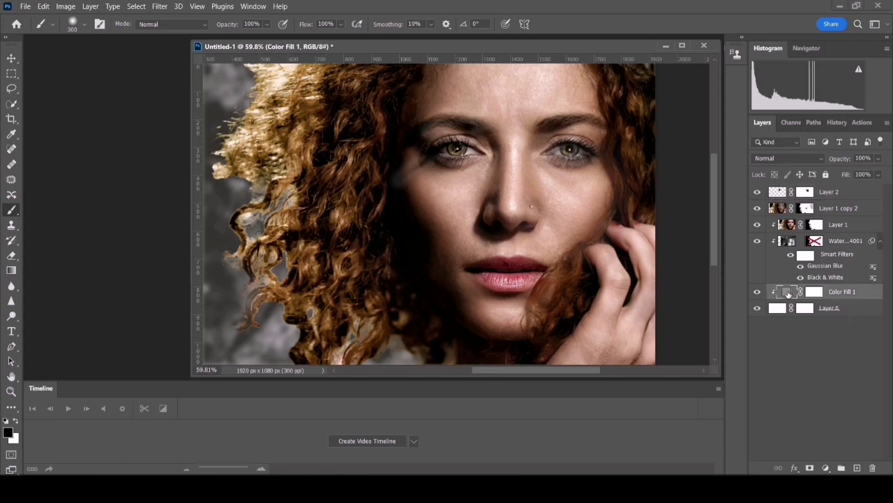
double_click(788, 292)
left_click(721, 200)
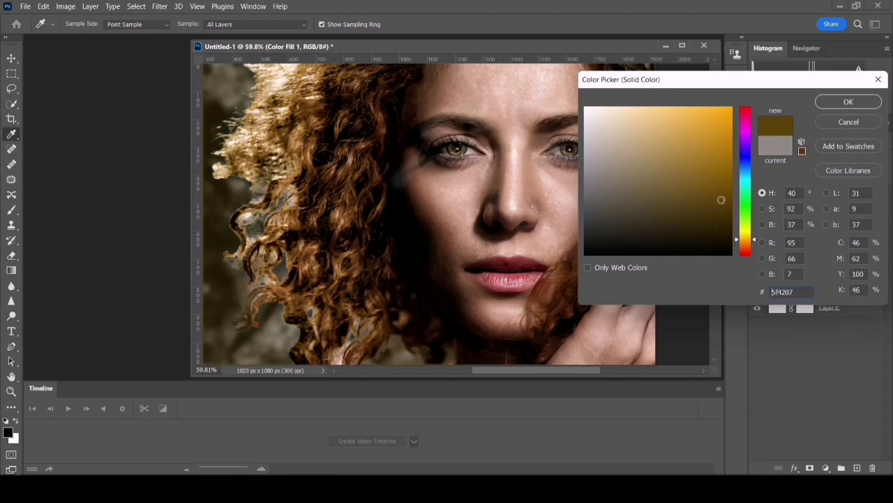
mouse_move(721, 199)
left_mouse_down()
mouse_move(721, 188)
mouse_move(676, 201)
left_mouse_up()
left_click(832, 101)
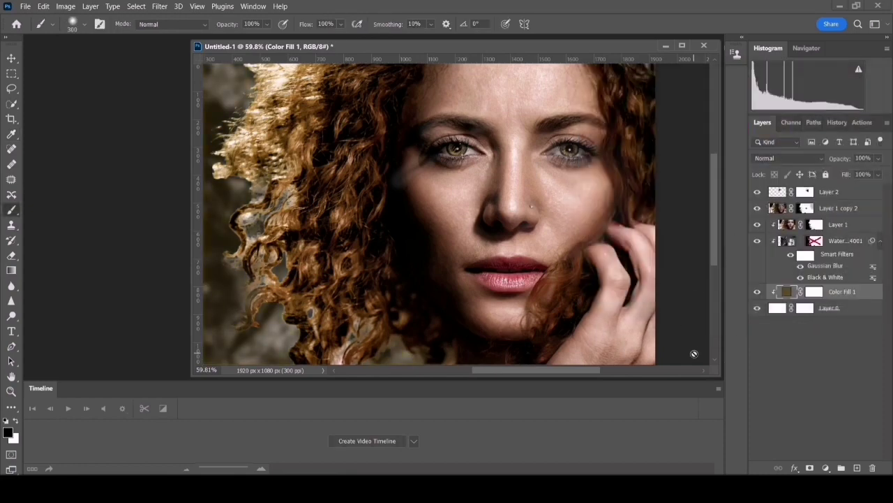
scroll(711, 257, "up", 2)
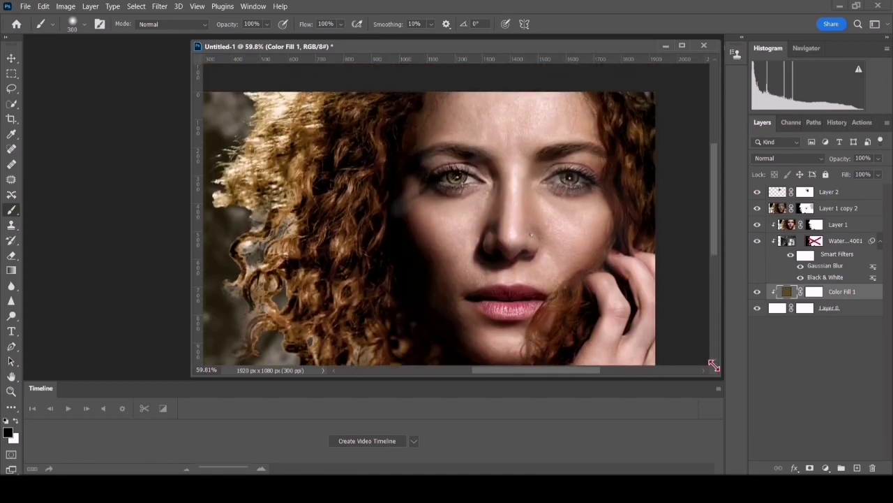
left_click_drag(713, 367, 719, 372)
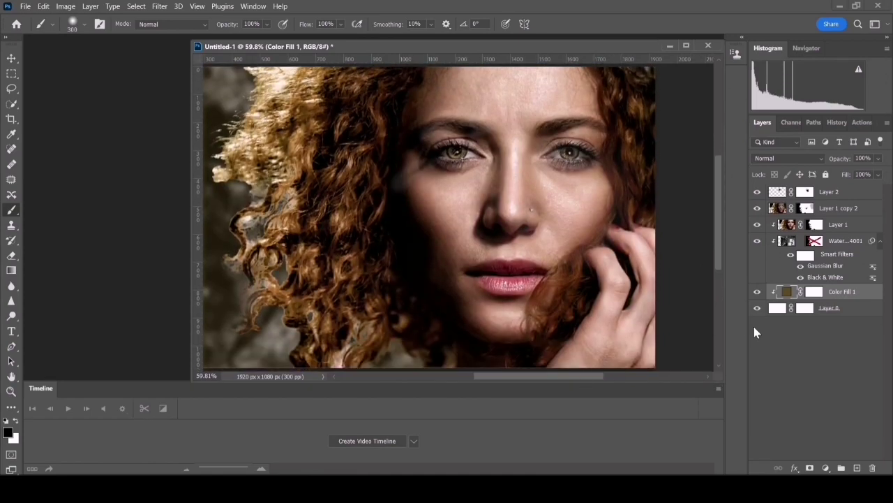
left_click(846, 195)
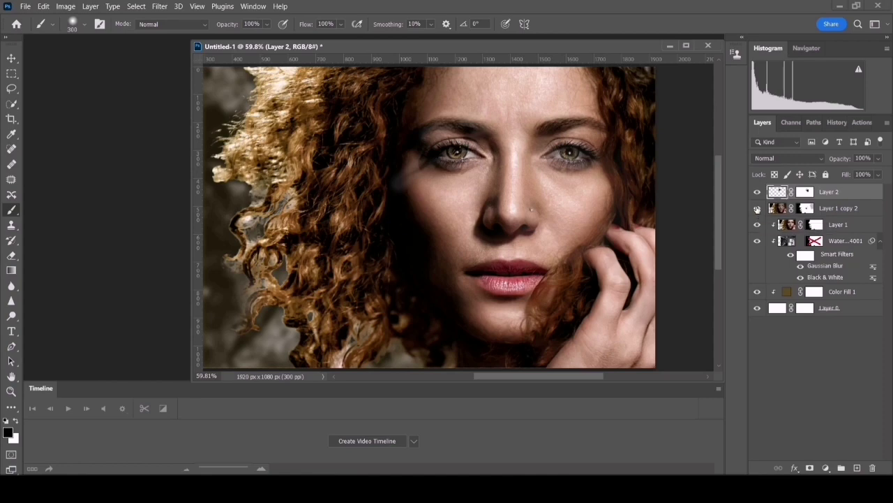
- Compare the blend with Layer 1 copy 2 hidden, then delete the waterfall's disabled layer mask
left_click(757, 208)
left_click(757, 208)
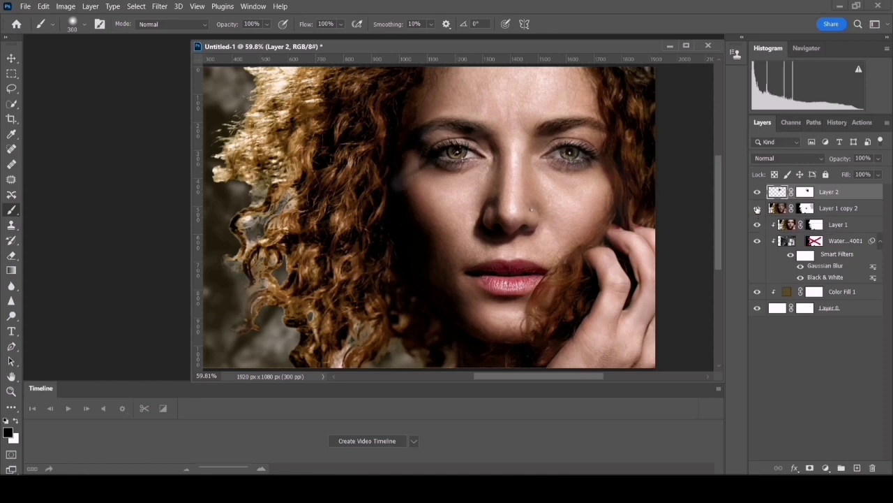
left_click(832, 209)
left_click(757, 208)
left_click(757, 208)
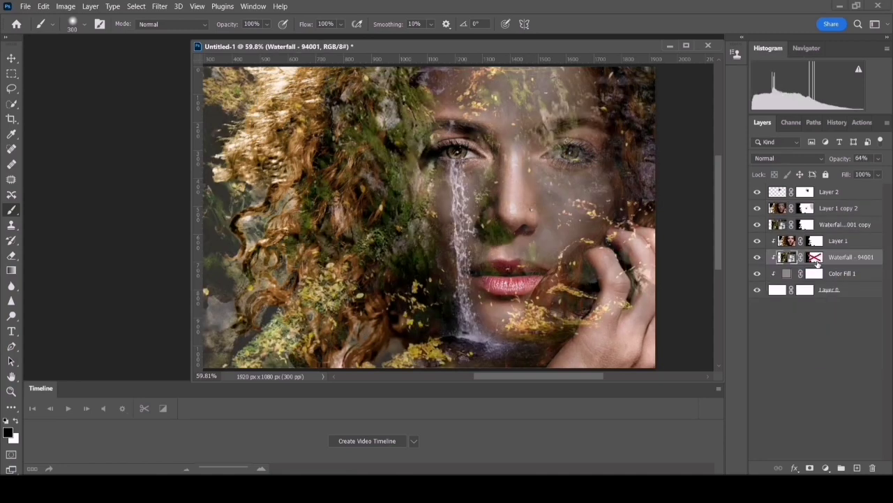
right_click(816, 260)
left_click(817, 282)
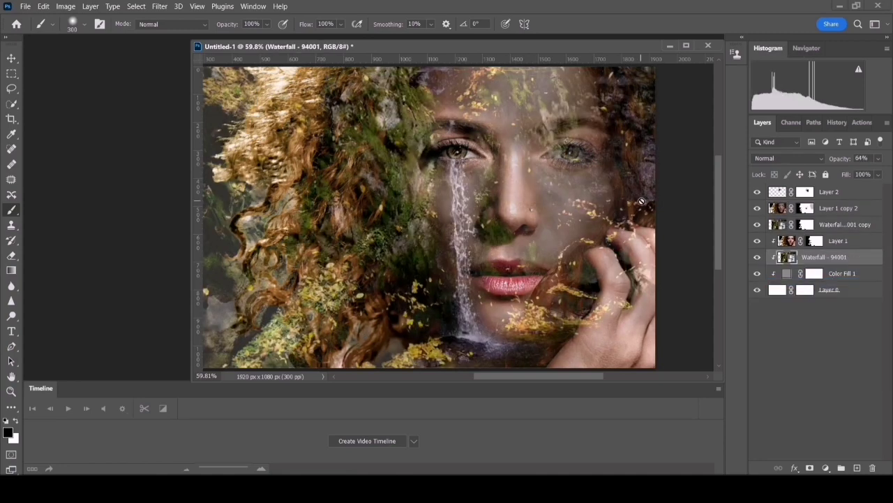
left_click(757, 224)
left_click(757, 224)
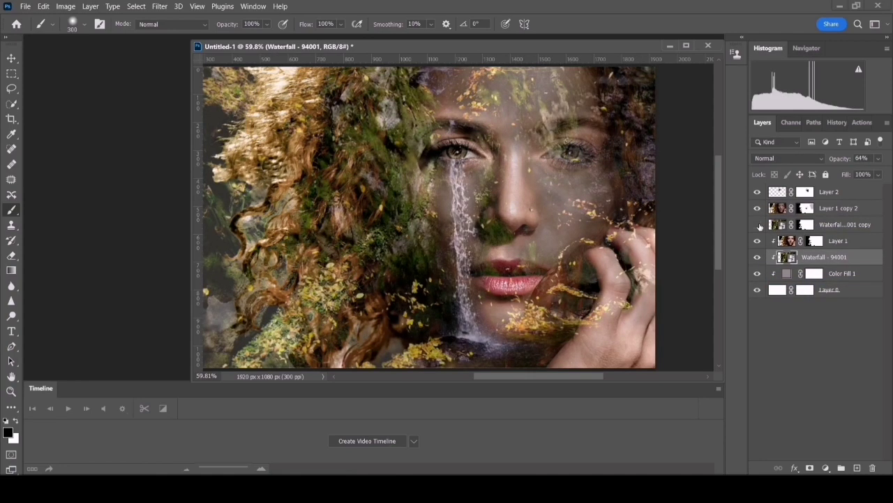
- Target Layer 1 copy 2's mask with a 125 px white brush, checking the blend against Layer 1
left_click(824, 208)
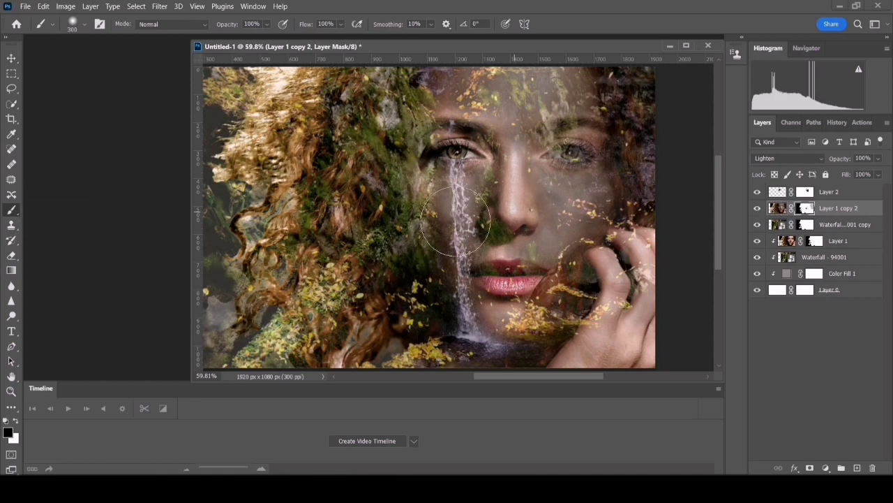
key("bracketleft")
key("bracketleft")
key("bracketleft")
left_click(17, 421)
left_click(758, 240)
left_click(758, 240)
left_click(767, 241)
left_click(758, 241)
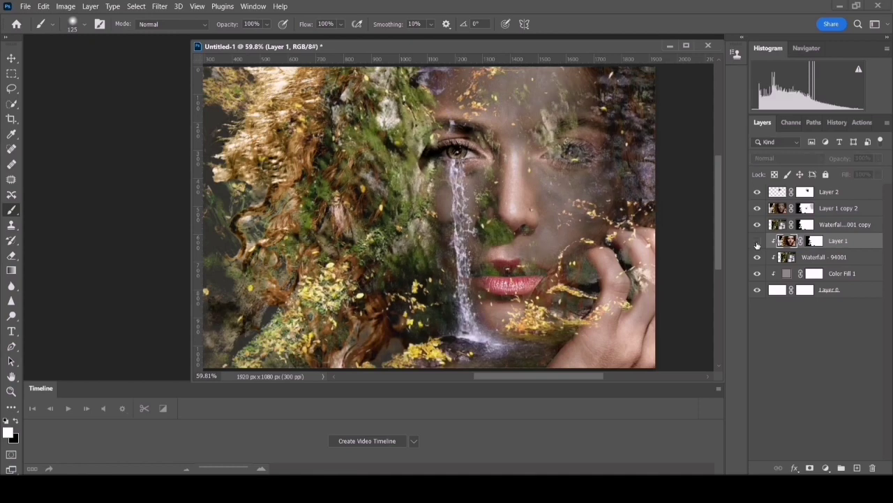
left_click(757, 241)
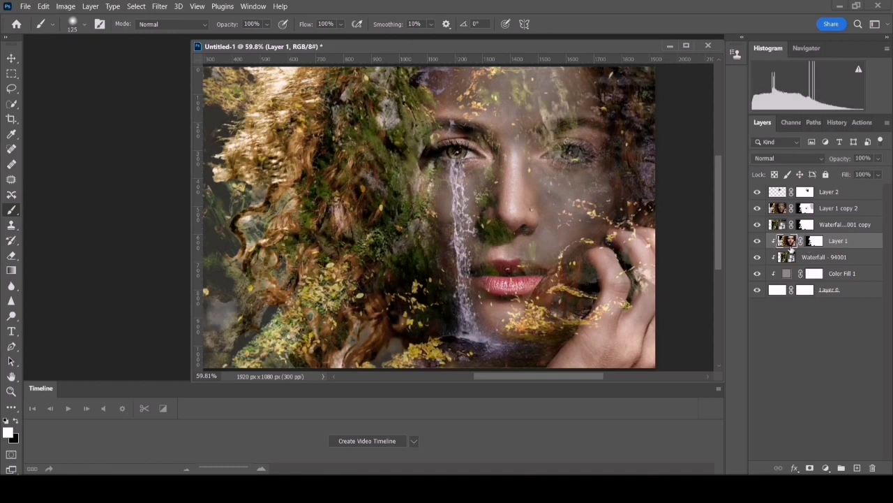
- Release Layer 1 from its clipping mask
right_click(771, 243)
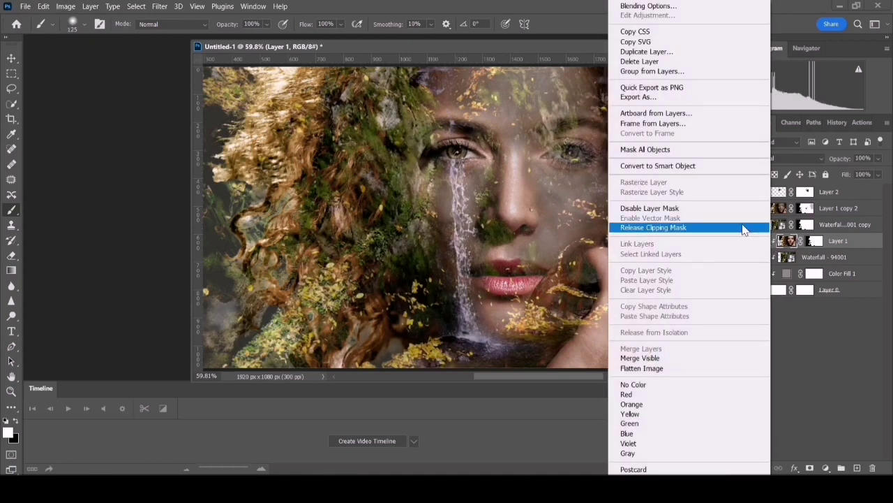
left_click(744, 229)
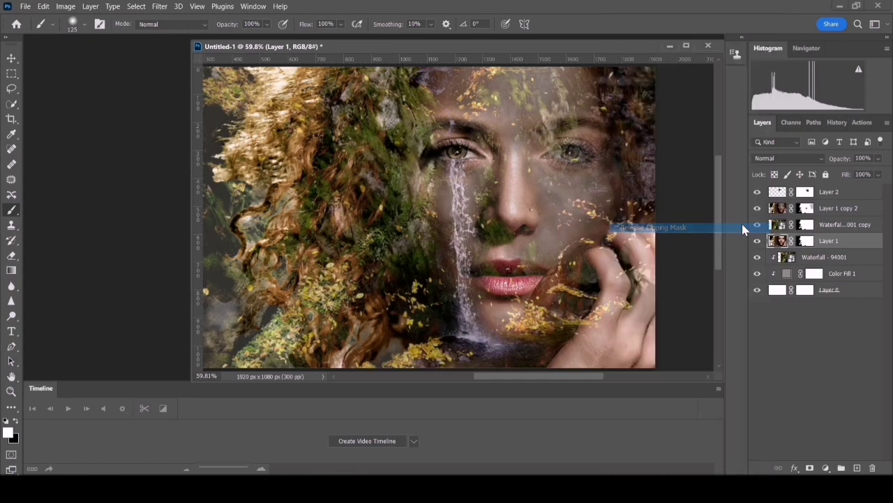
left_click(757, 241)
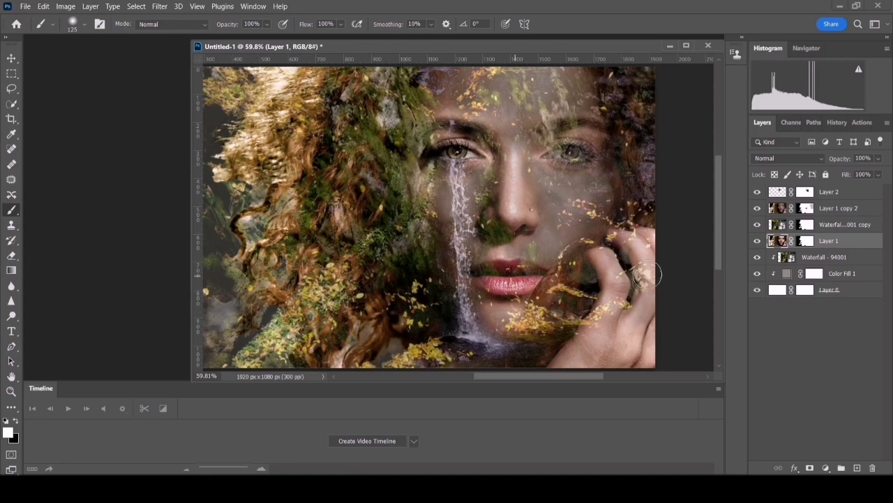
- Hide the waterfall copy, Layer 1 copy 2 and Waterfall - 94001 layers
left_click(829, 228)
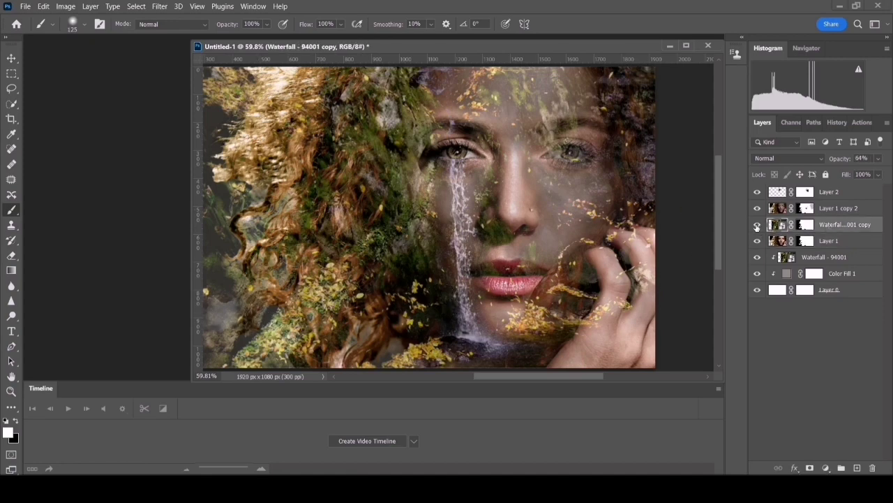
left_click(756, 224)
left_click(757, 224)
left_click(757, 224)
left_click(757, 208)
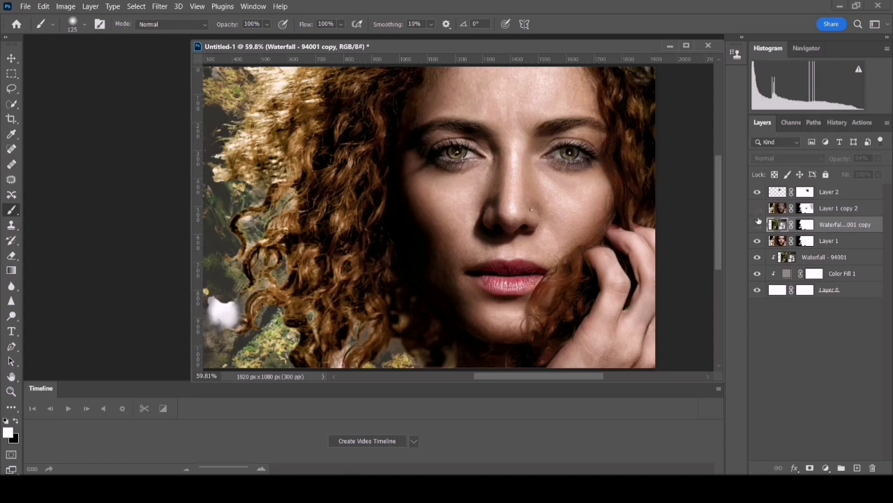
left_click(757, 240)
left_click(757, 241)
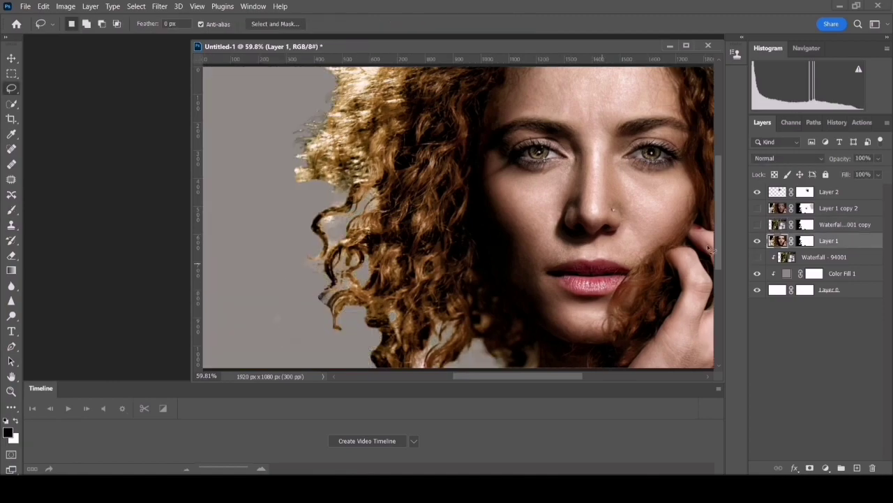
- Make Waterfall - 94001 monochrome with a Channel Mixer smart filter (40/40/20)
left_click(757, 224)
left_click(823, 257)
left_click(65, 7)
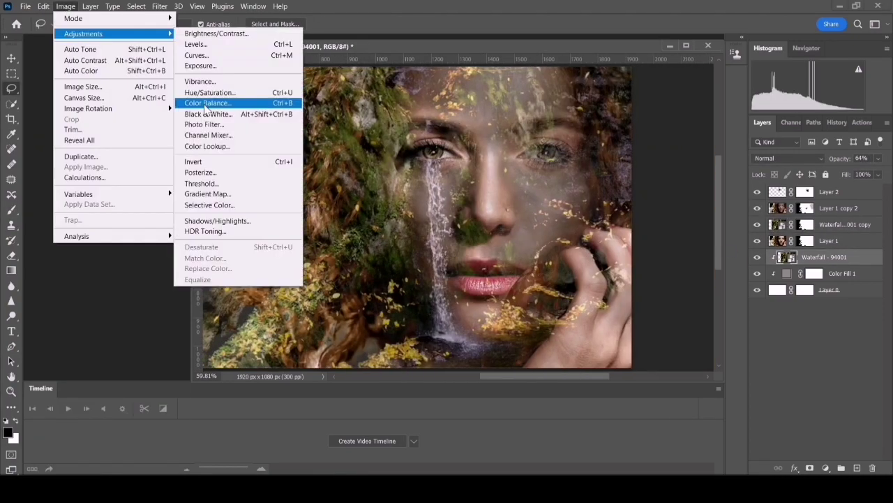
left_click(207, 135)
left_click(339, 286)
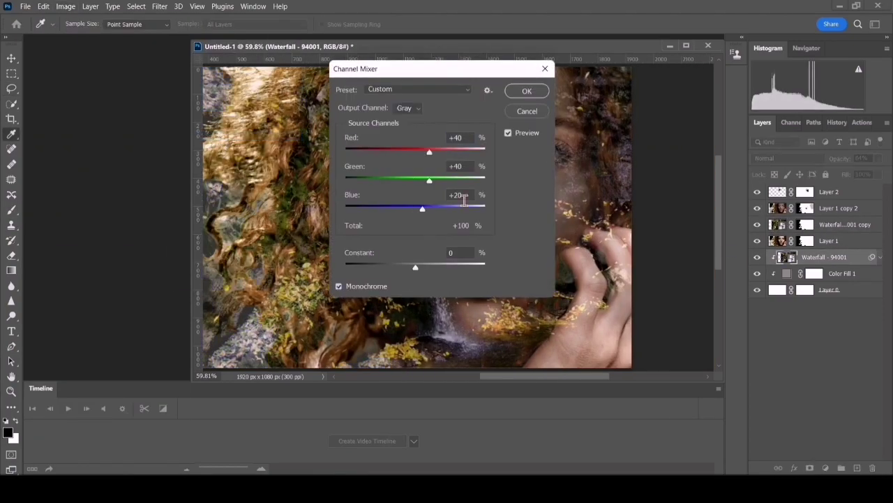
left_click(525, 91)
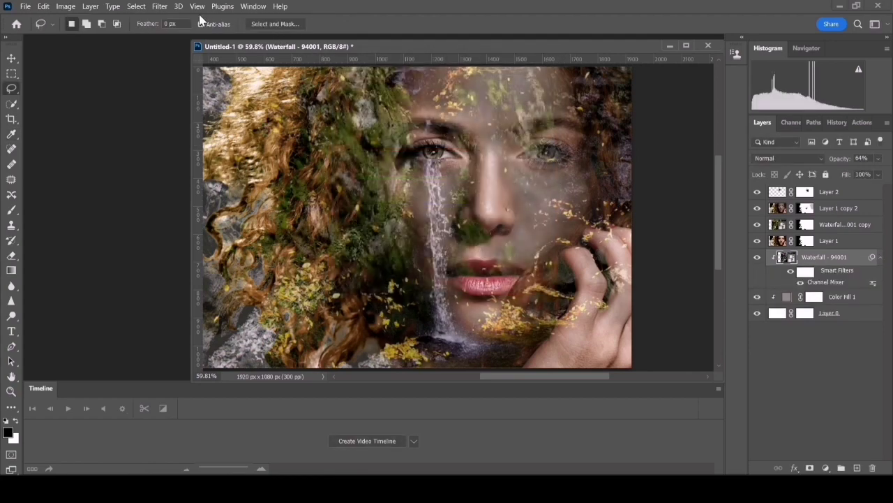
- Soften Waterfall - 94001 with a 9-pixel Gaussian Blur smart filter
left_click(160, 7)
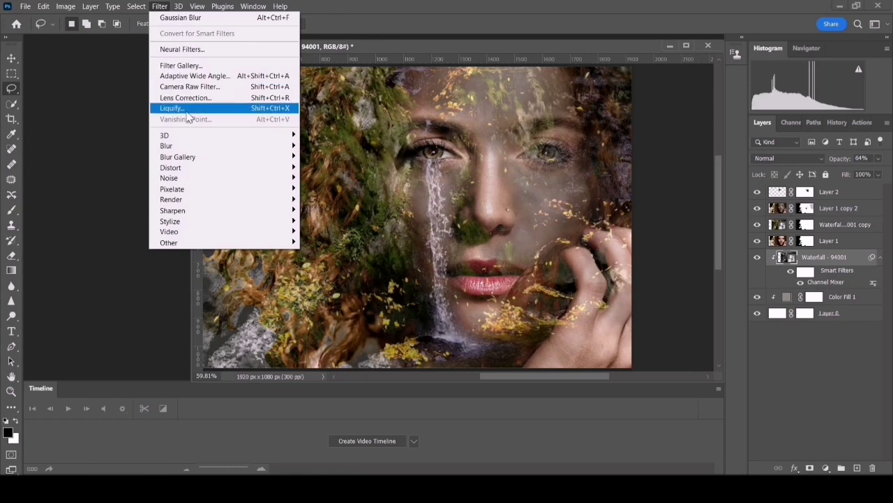
mouse_move(166, 145)
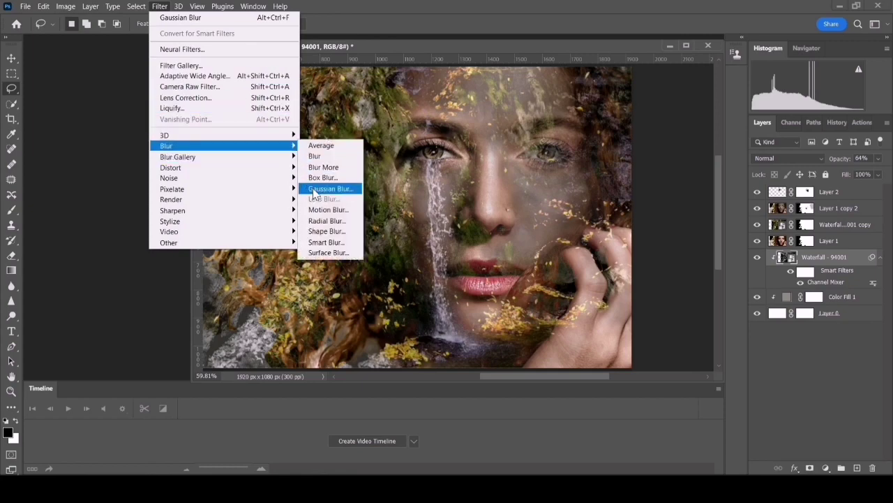
left_click(328, 190)
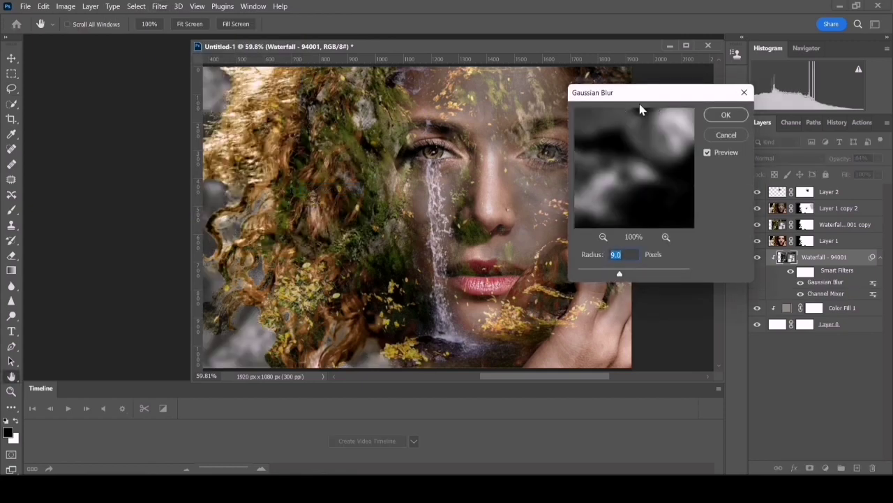
left_click(726, 115)
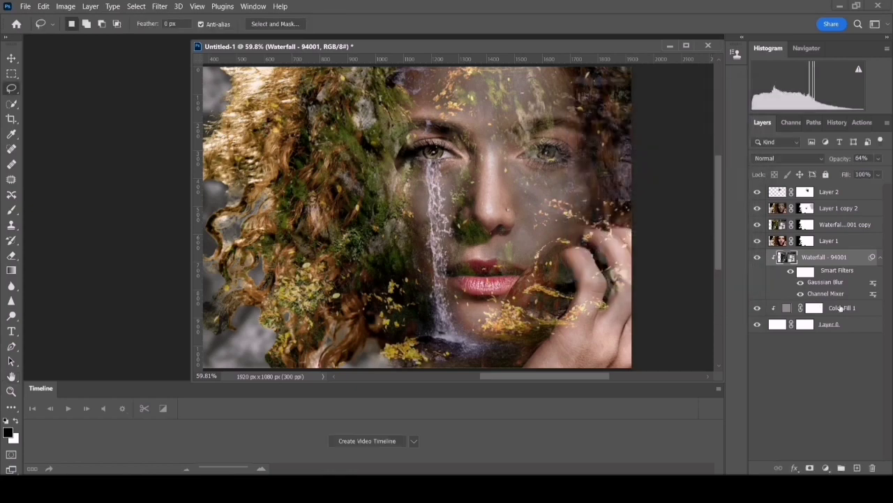
left_click(790, 310)
right_click(791, 309)
key("Escape")
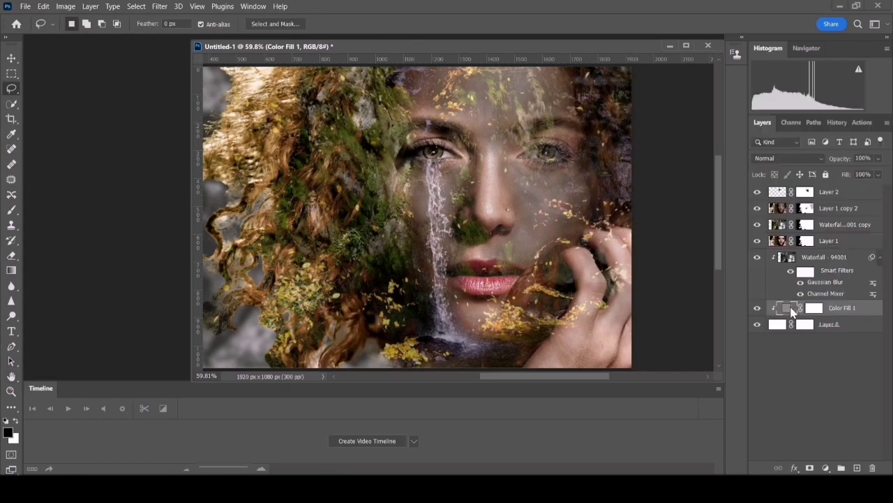
- Recolour Color Fill 1 to brown #73431d
double_click(792, 312)
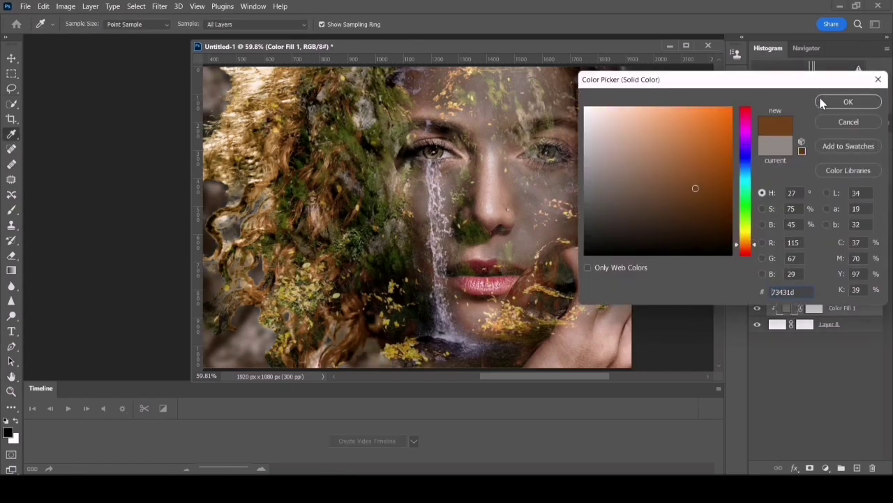
left_click(822, 103)
left_click(831, 191)
- Add a Levels 1 adjustment layer at the top of the stack
left_click(826, 468)
left_click(809, 308)
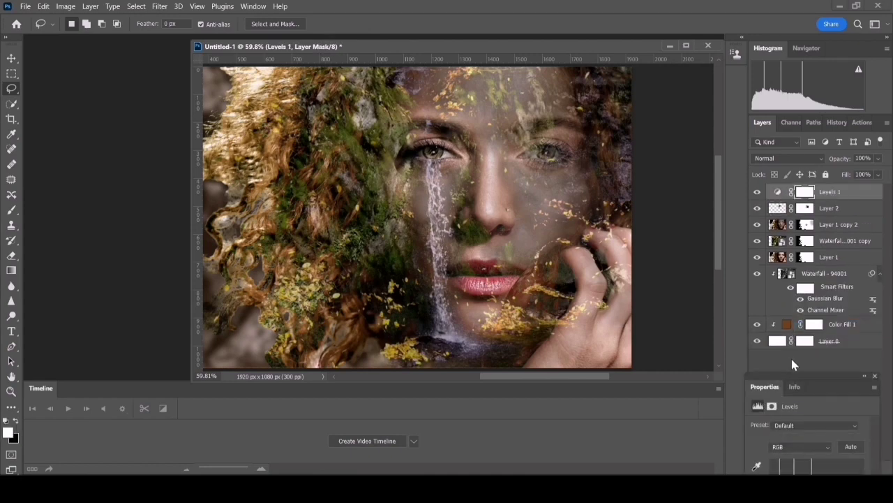
double_click(805, 193)
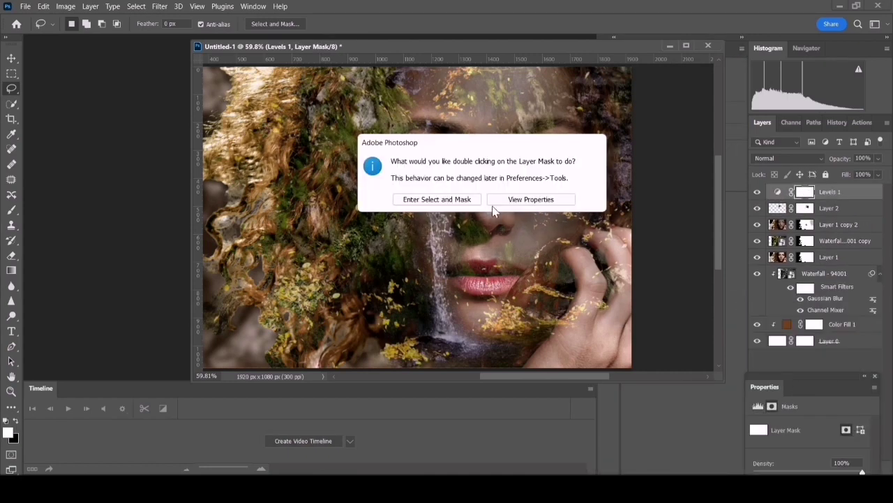
left_click(435, 198)
left_click(837, 453)
mouse_move(840, 386)
left_mouse_down()
mouse_move(802, 243)
mouse_move(759, 189)
left_mouse_up()
left_click(806, 184)
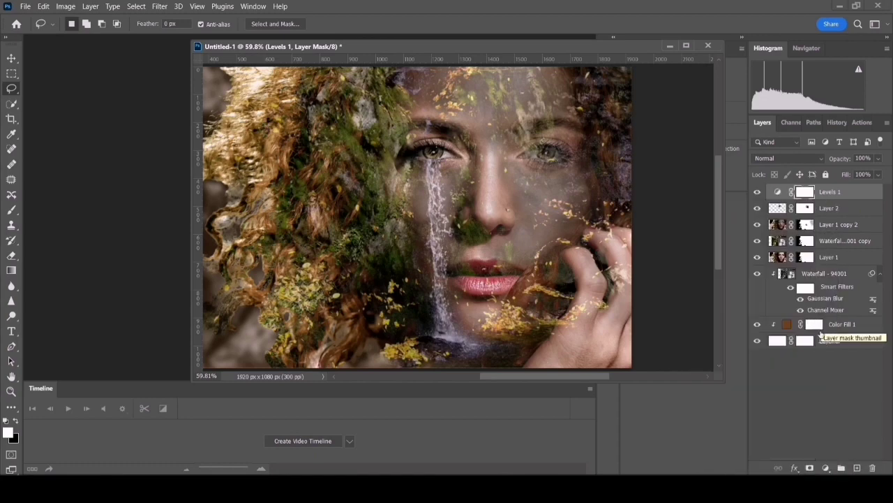
- Add a Levels 2 adjustment layer with the Red channel's output black raised to 16
left_click(826, 467)
left_click(813, 321)
left_click(731, 254)
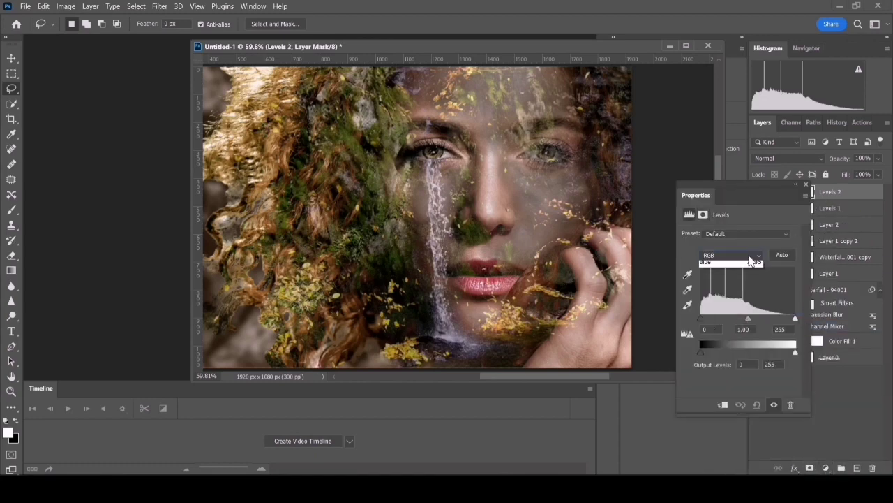
left_click(722, 270)
left_click_drag(701, 356, 703, 355)
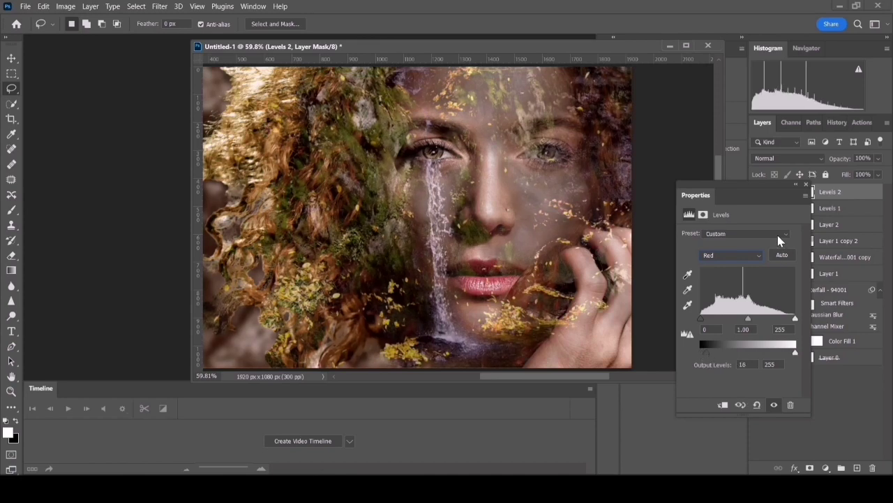
left_click(781, 235)
left_click(719, 347)
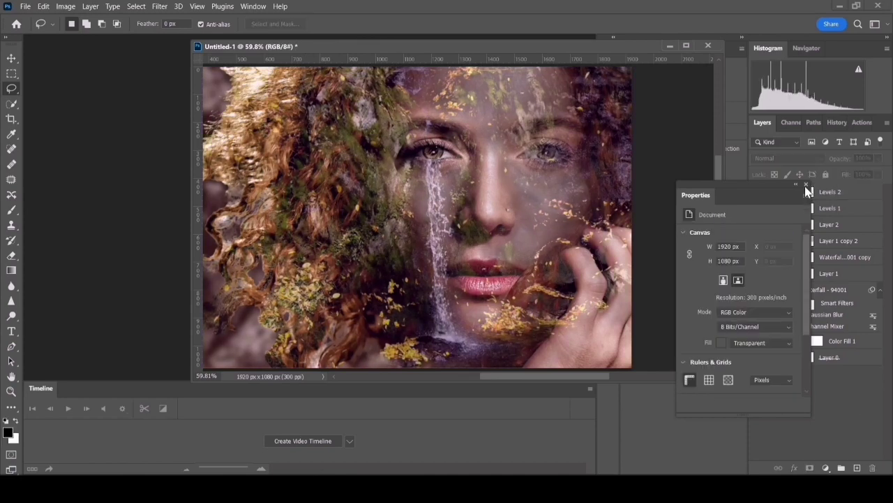
- Create the video timeline, scrub ahead, then add an empty Layer 3 and a Solid Color fill on top
left_click(289, 441)
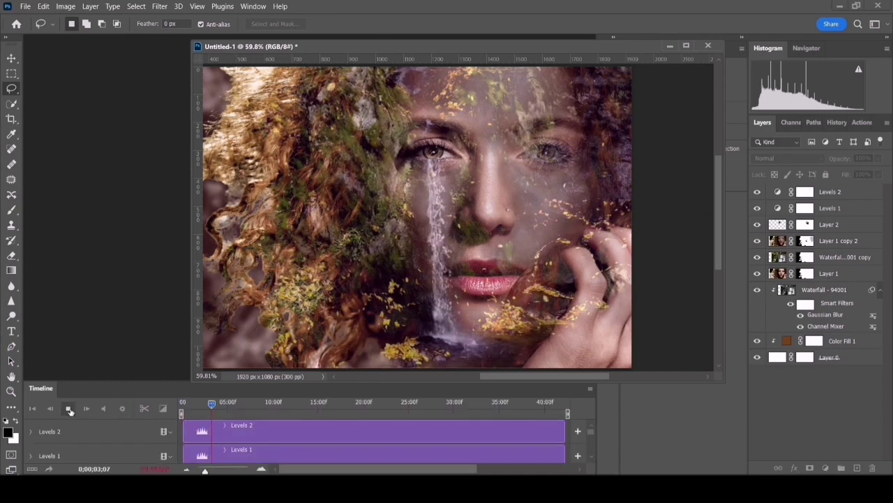
mouse_move(182, 404)
left_mouse_down()
mouse_move(257, 405)
mouse_move(182, 403)
left_mouse_up()
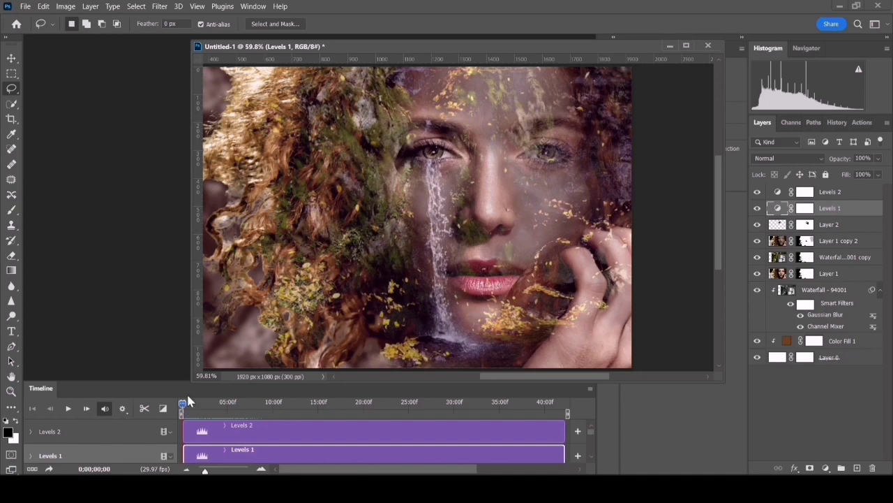
left_click(838, 192)
left_click(857, 468)
left_click(826, 467)
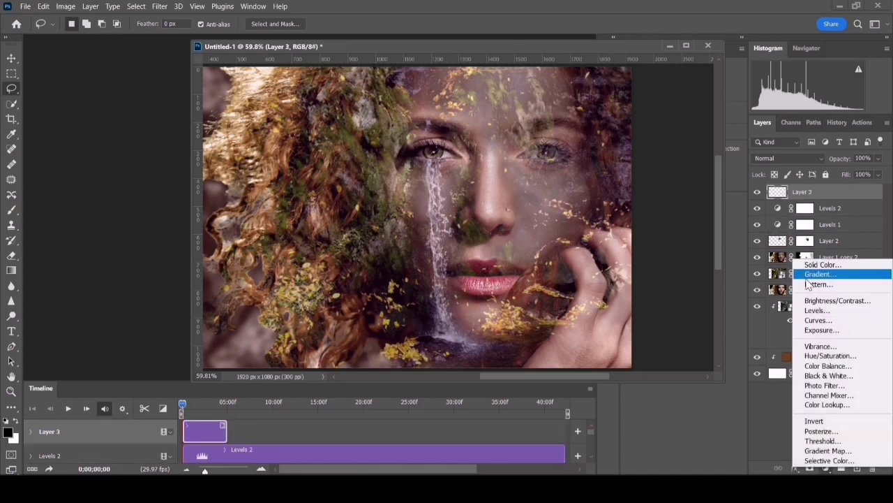
left_click(816, 261)
- Make Color Fill 2 pink in Saturation mode and stretch its timeline clip to about 42;09
left_click(592, 113)
left_click(846, 100)
left_click(789, 157)
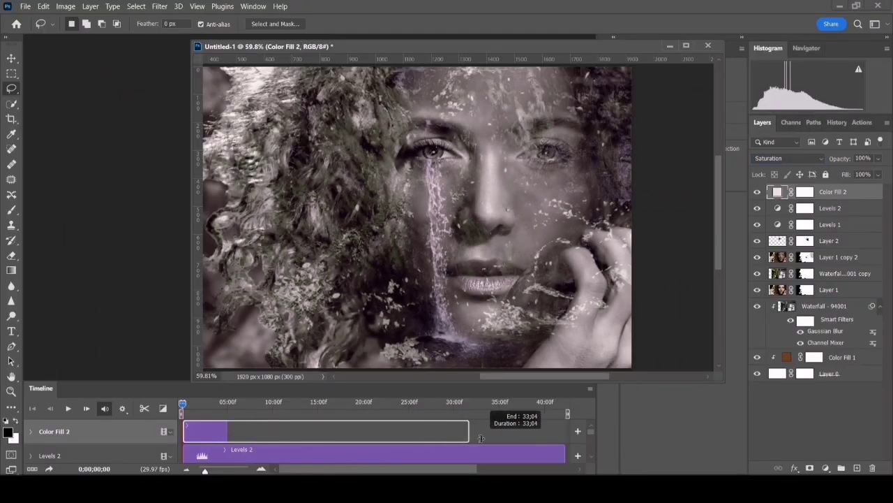
left_click_drag(480, 438, 584, 438)
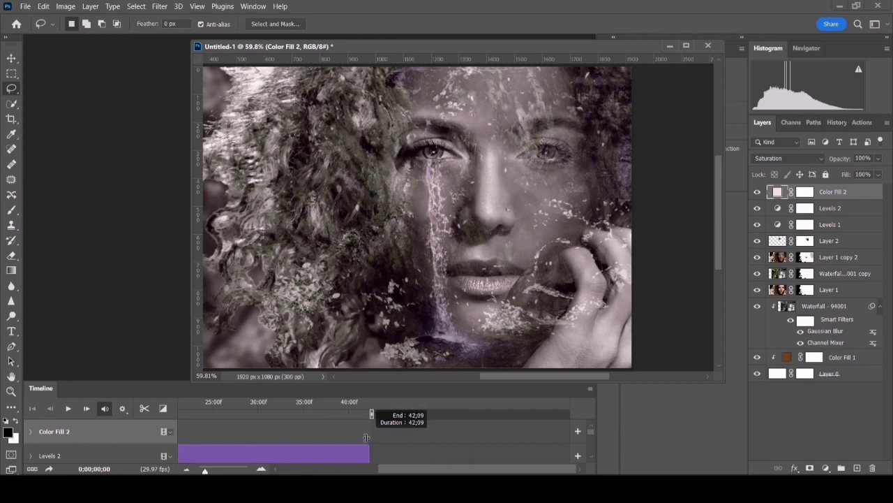
mouse_move(366, 437)
left_mouse_down()
mouse_move(368, 451)
mouse_move(245, 455)
left_mouse_up()
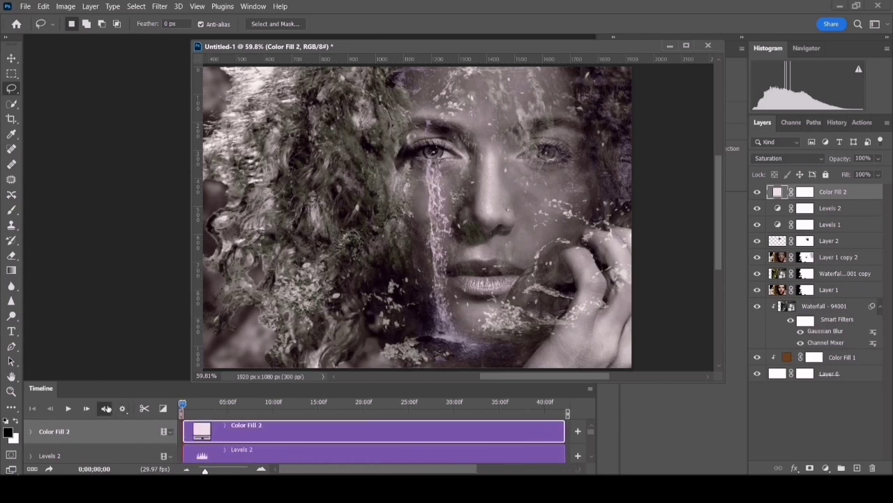